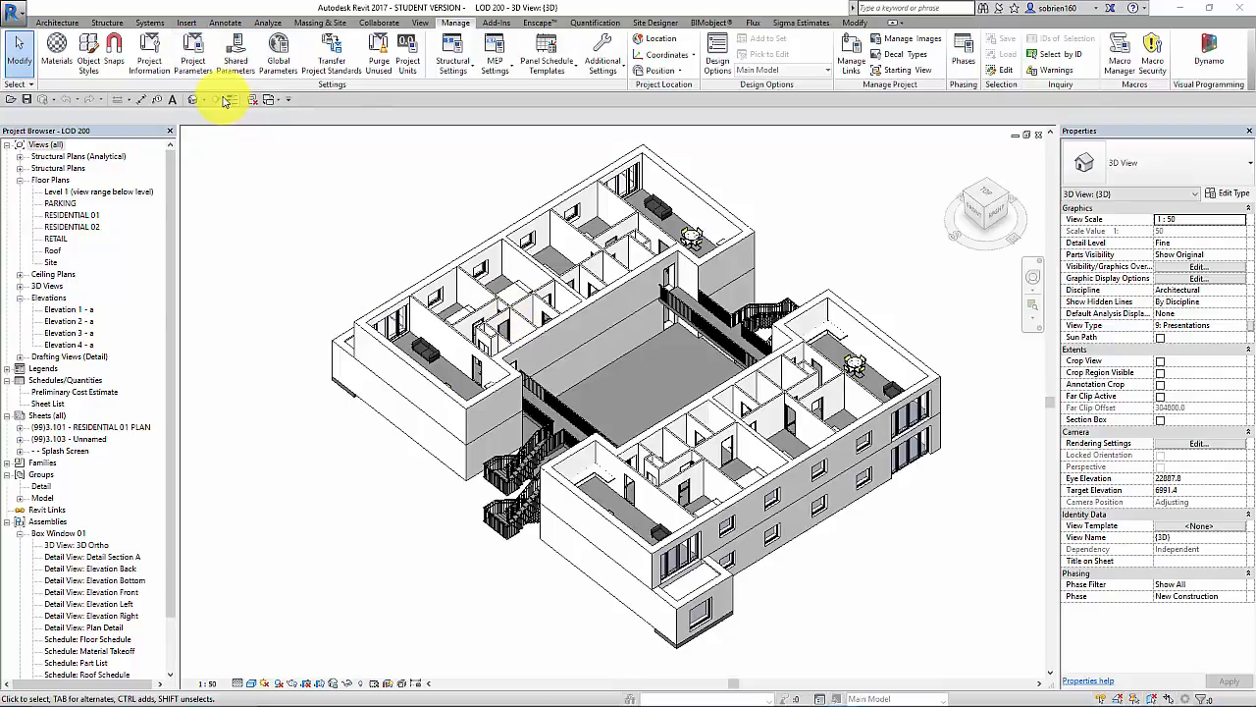
Open the shared parameters editor, dismiss the missing-file message, and start creating a new shared parameter file.
{"action": "left_click", "coordinate": [234, 61]}
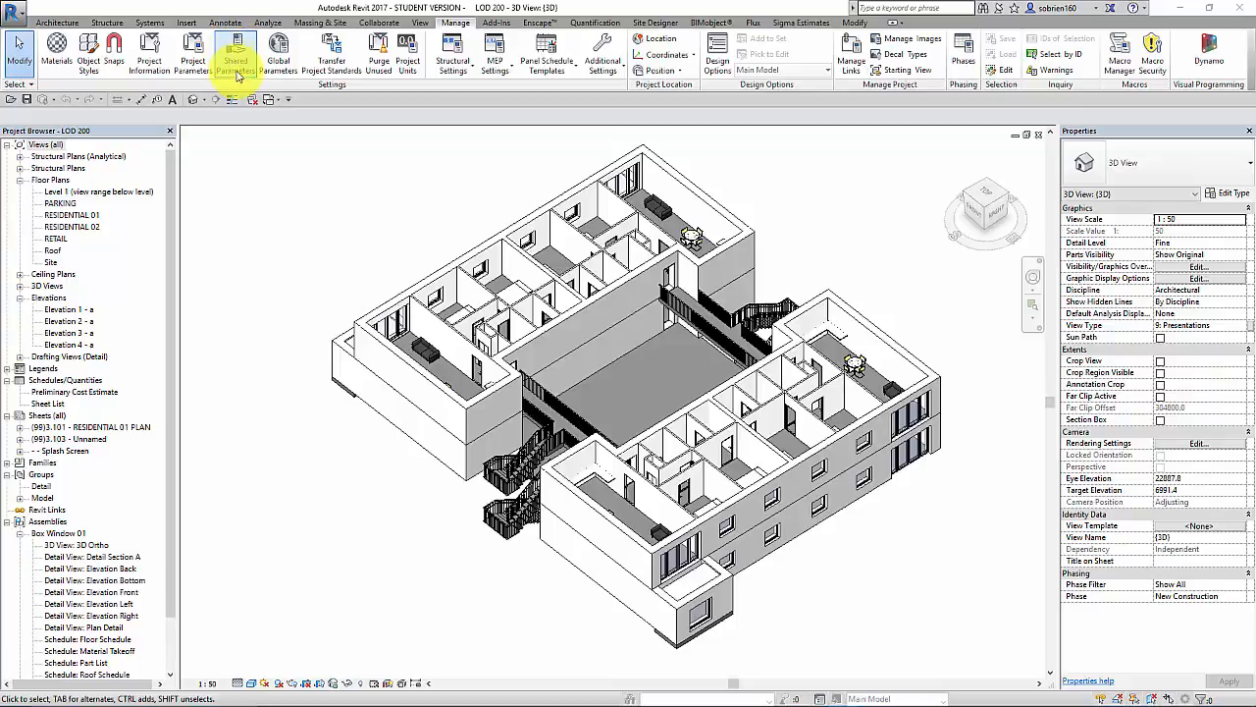
{"action": "left_click", "coordinate": [234, 59]}
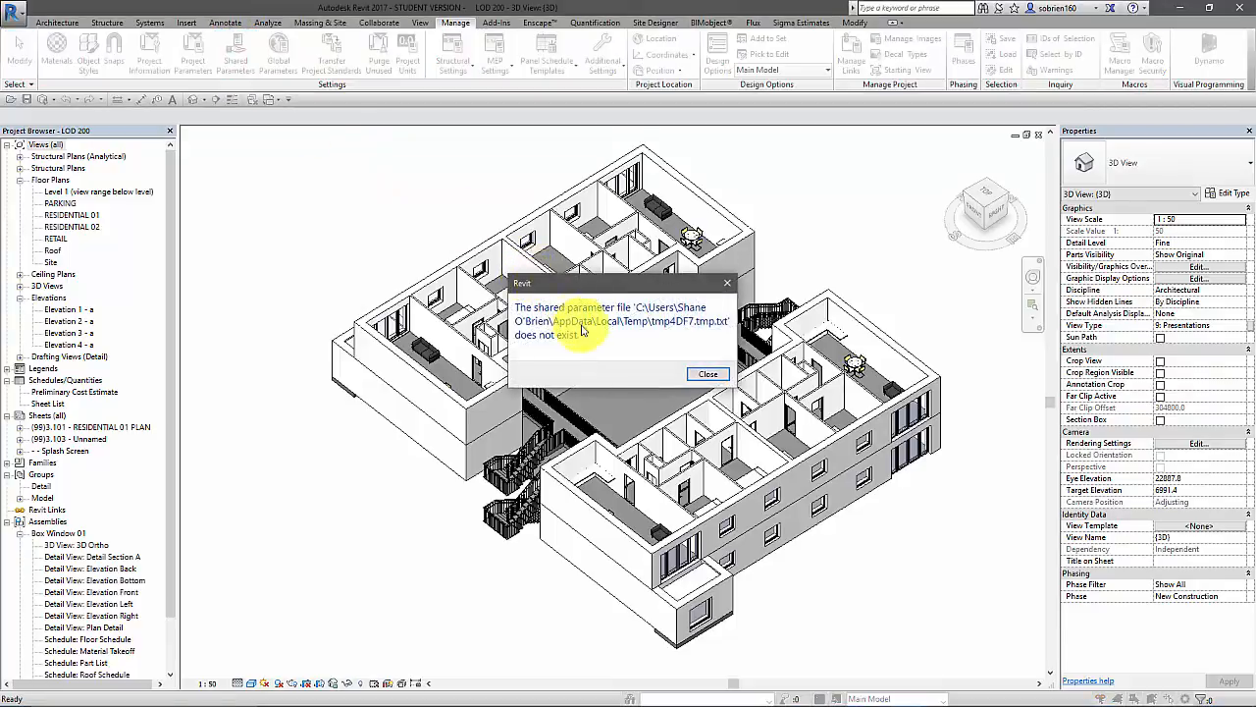
{"action": "left_click", "coordinate": [699, 374]}
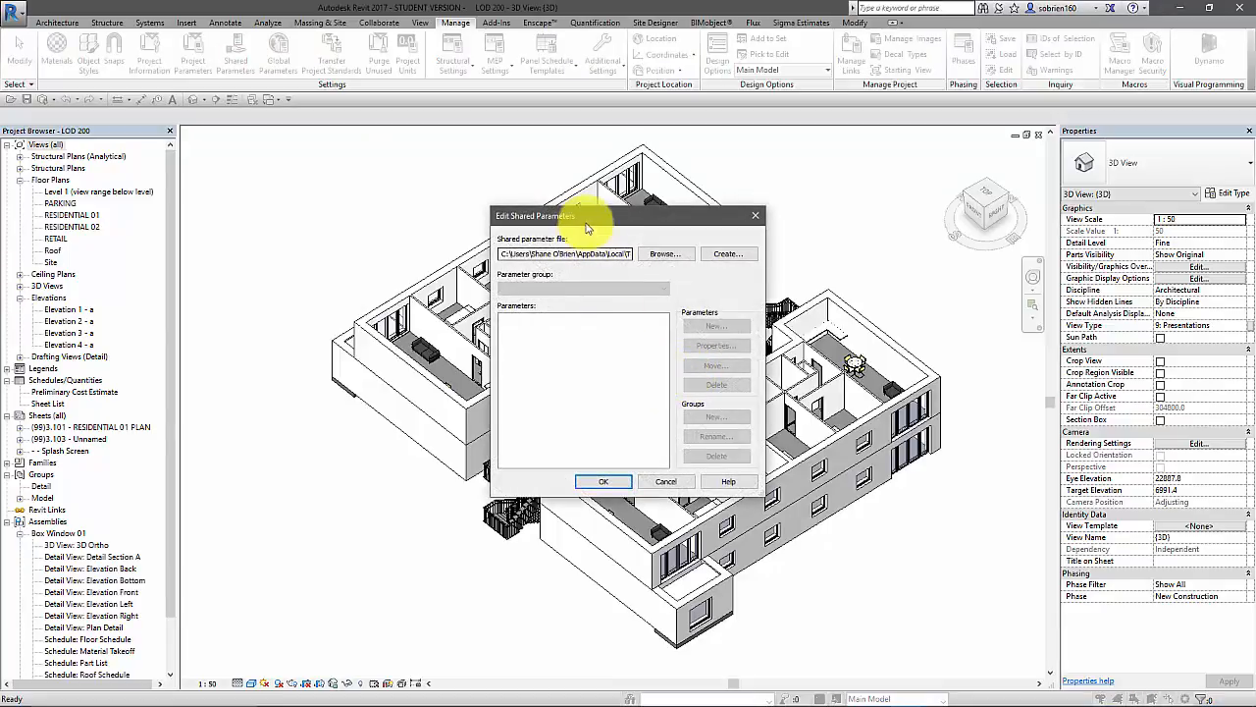
{"action": "mouse_move", "coordinate": [584, 216]}
{"action": "left_mouse_down"}
{"action": "mouse_move", "coordinate": [546, 201]}
{"action": "mouse_move", "coordinate": [566, 224]}
{"action": "mouse_move", "coordinate": [561, 210]}
{"action": "left_mouse_up"}
{"action": "left_click", "coordinate": [693, 254]}
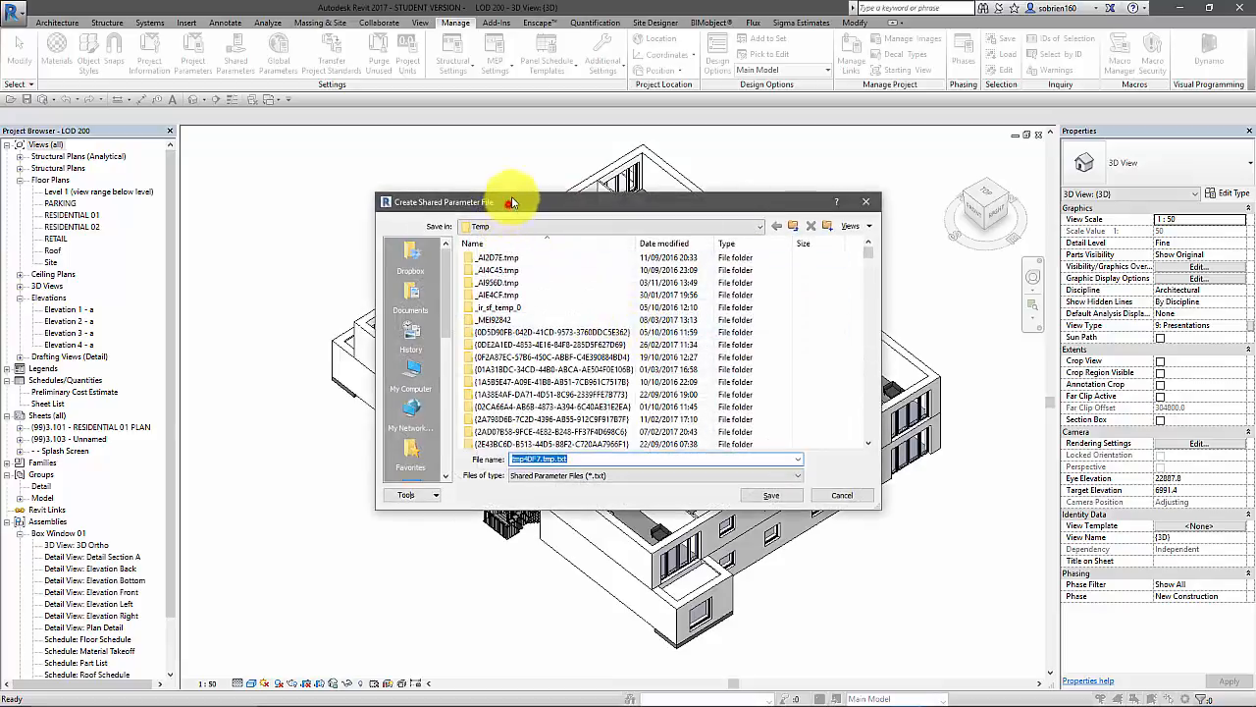
Set the save location to the BIM folder in 07 S2017, under Teaching by Semester on drive C.
{"action": "left_click_drag", "start_coordinate": [511, 202], "coordinate": [517, 193]}
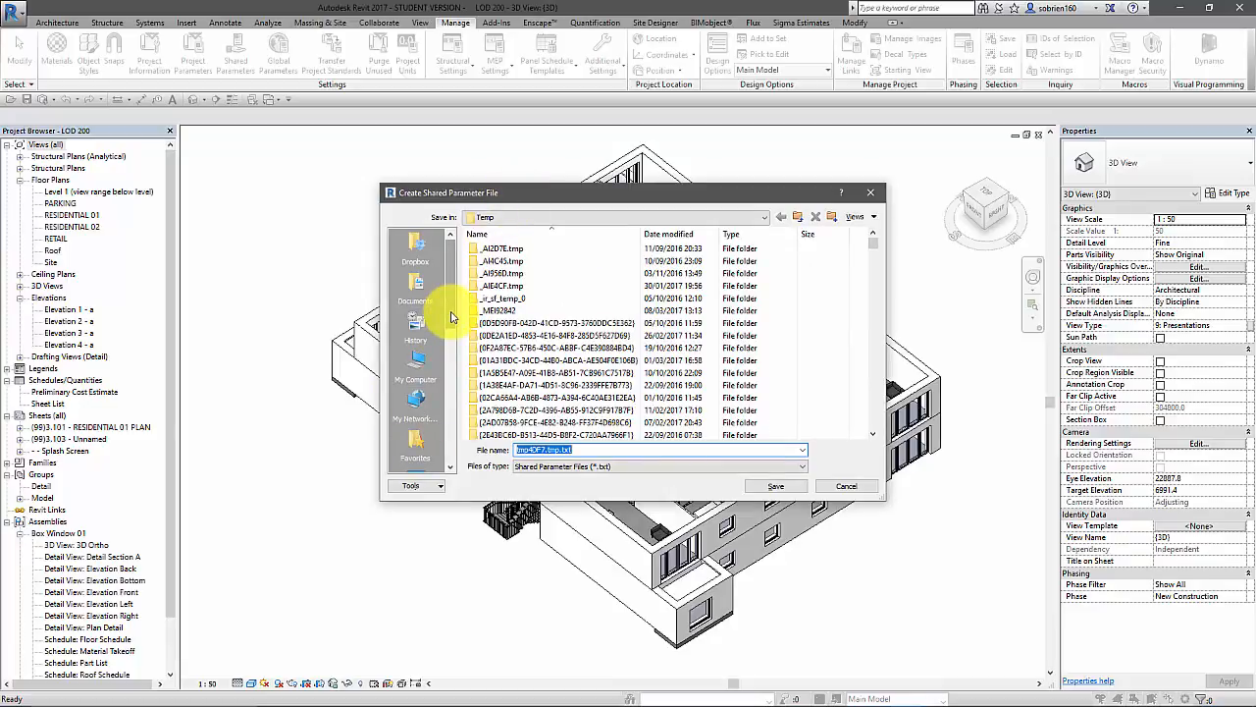
{"action": "left_click", "coordinate": [415, 365]}
{"action": "double_click", "coordinate": [503, 369]}
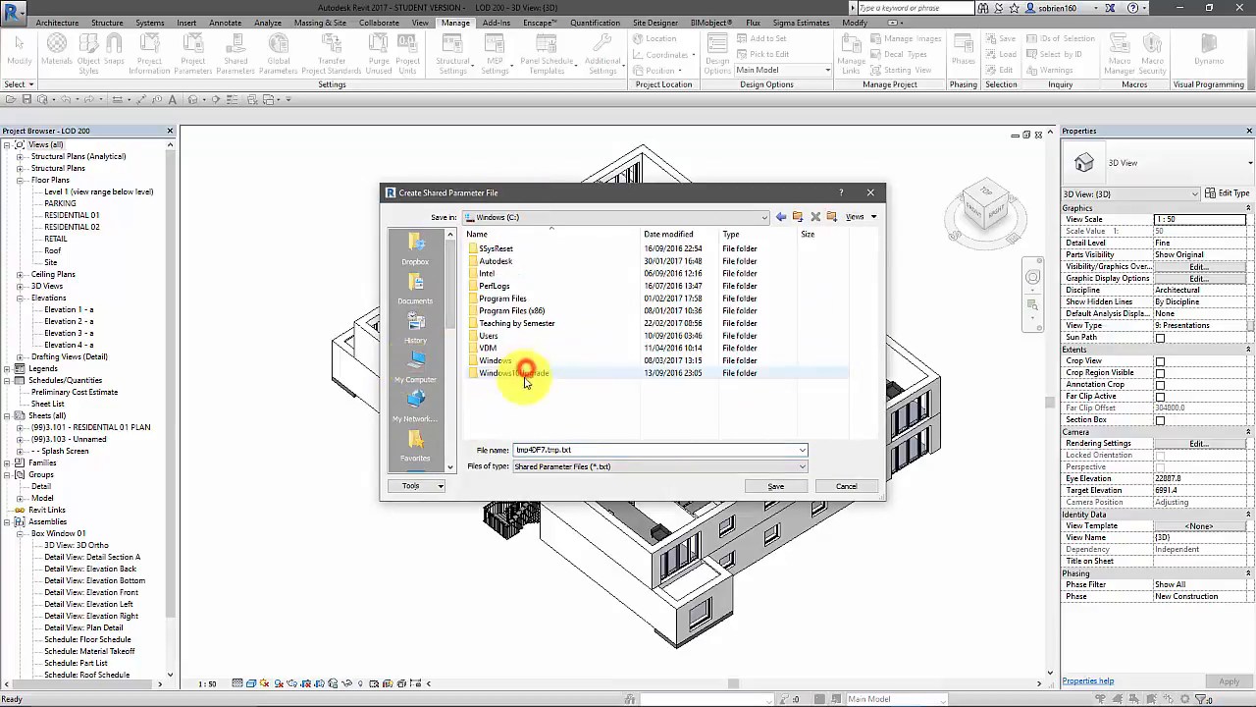
{"action": "double_click", "coordinate": [497, 326]}
{"action": "double_click", "coordinate": [488, 260]}
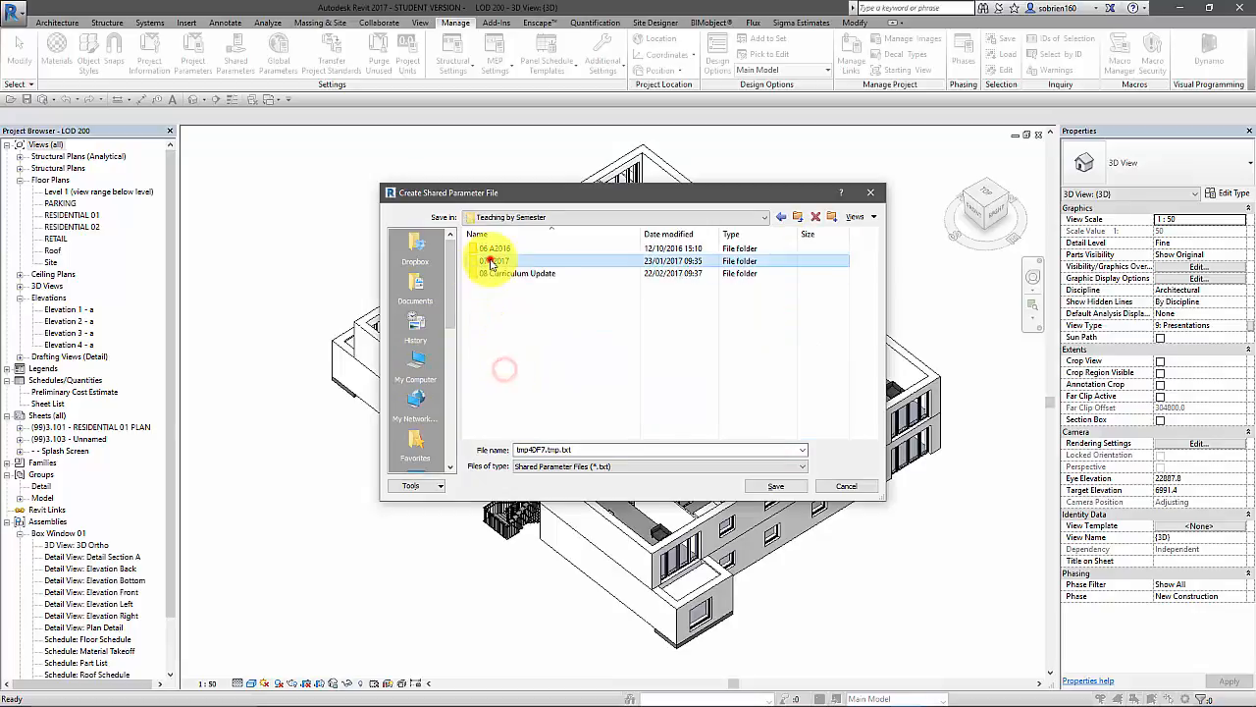
{"action": "double_click", "coordinate": [487, 273]}
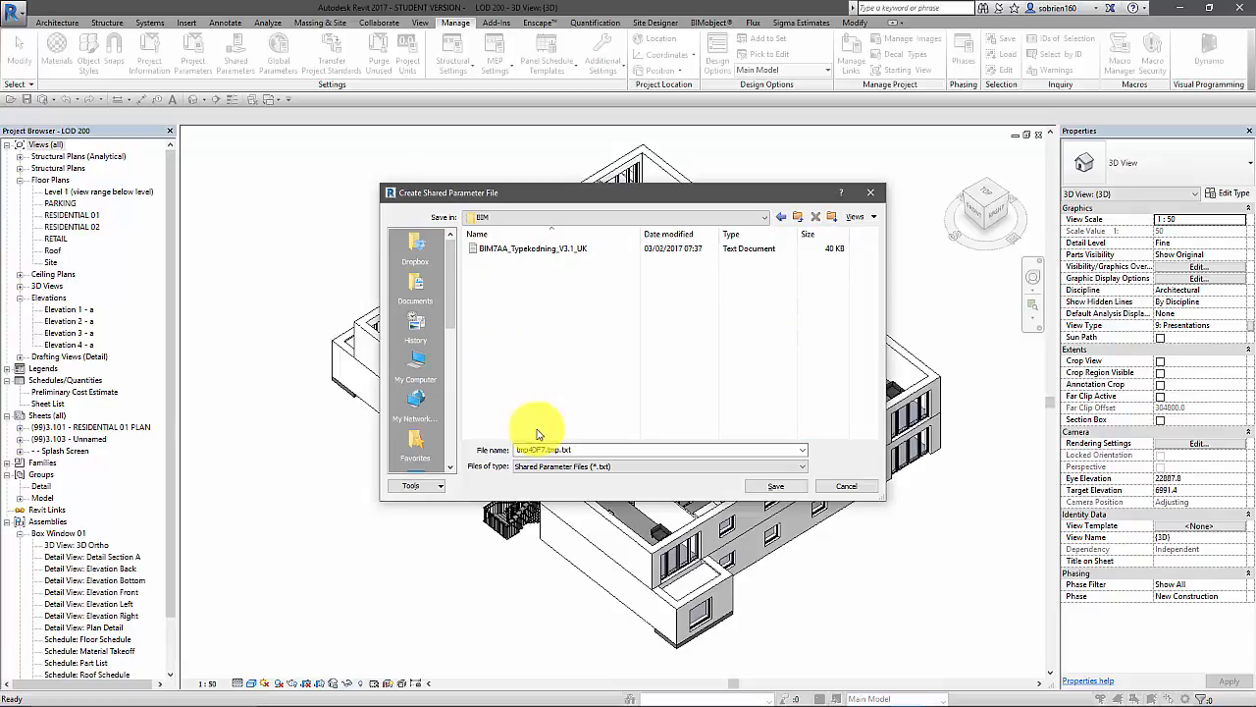
Create a folder named Shared Parameters inside the BIM folder and save the new shared parameter file in it.
{"action": "left_click", "coordinate": [831, 218]}
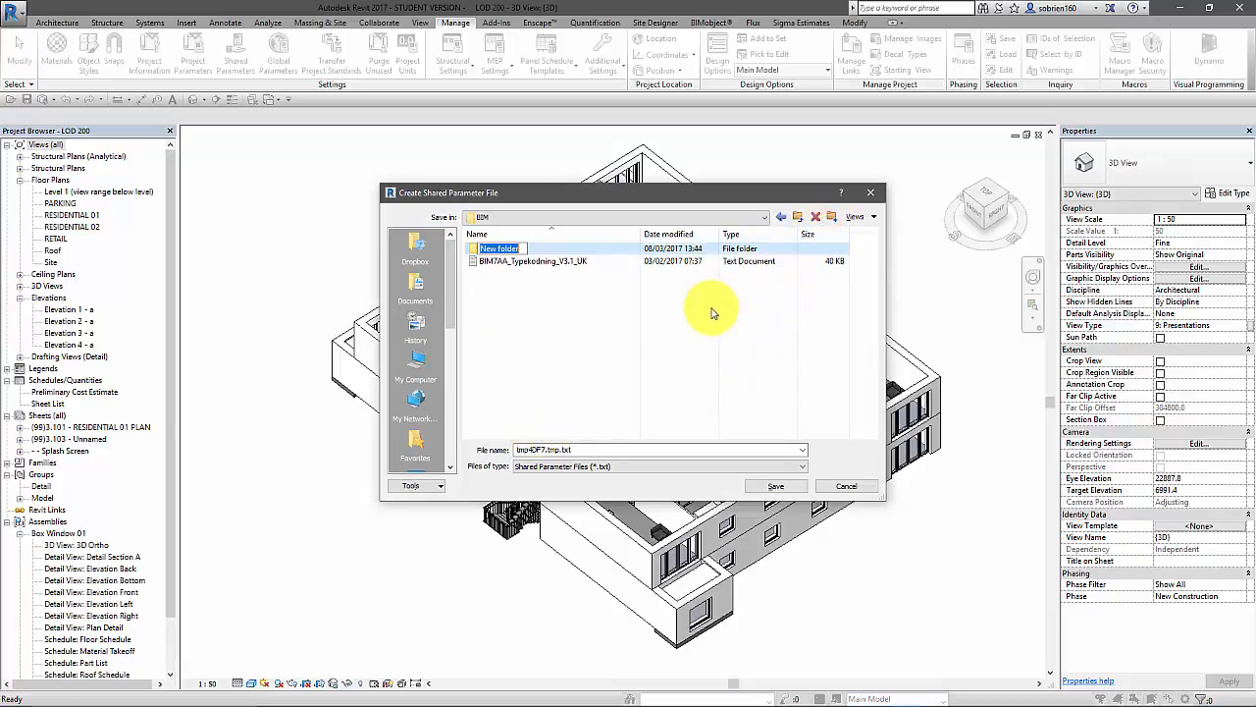
{"action": "type", "text": "Shared Parameter"}
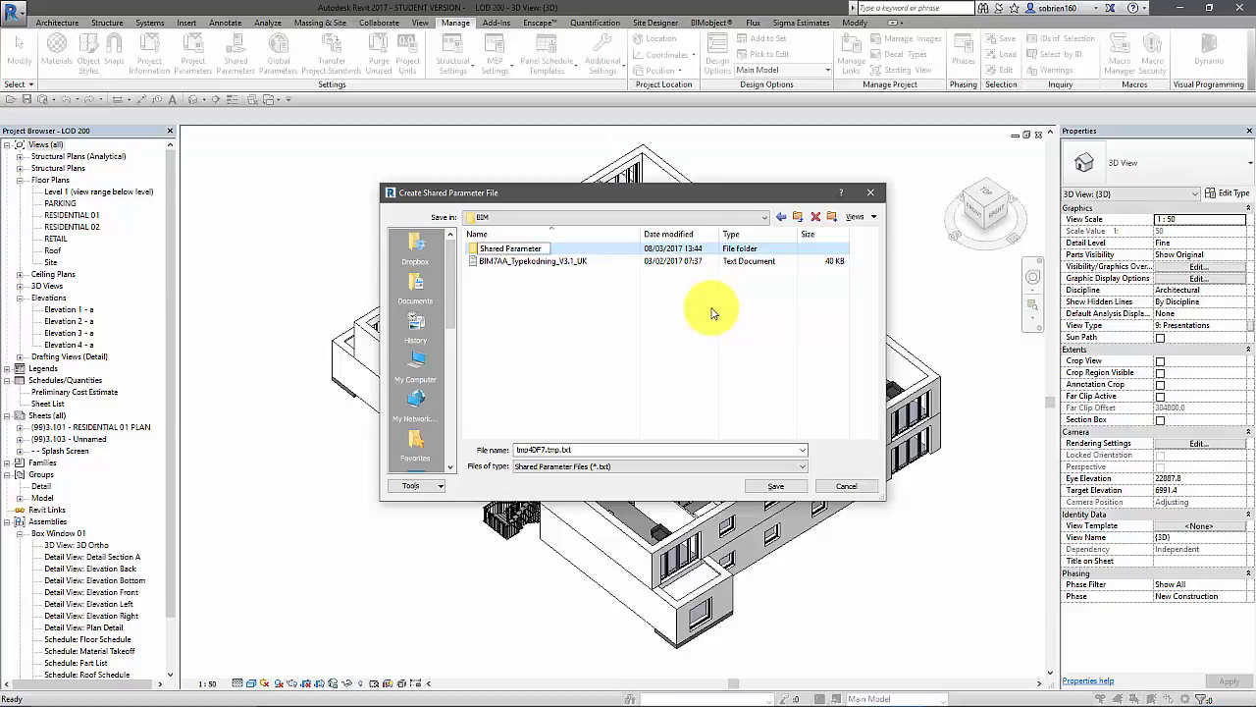
{"action": "type", "text": "s"}
{"action": "left_click", "coordinate": [723, 339]}
{"action": "double_click", "coordinate": [508, 248]}
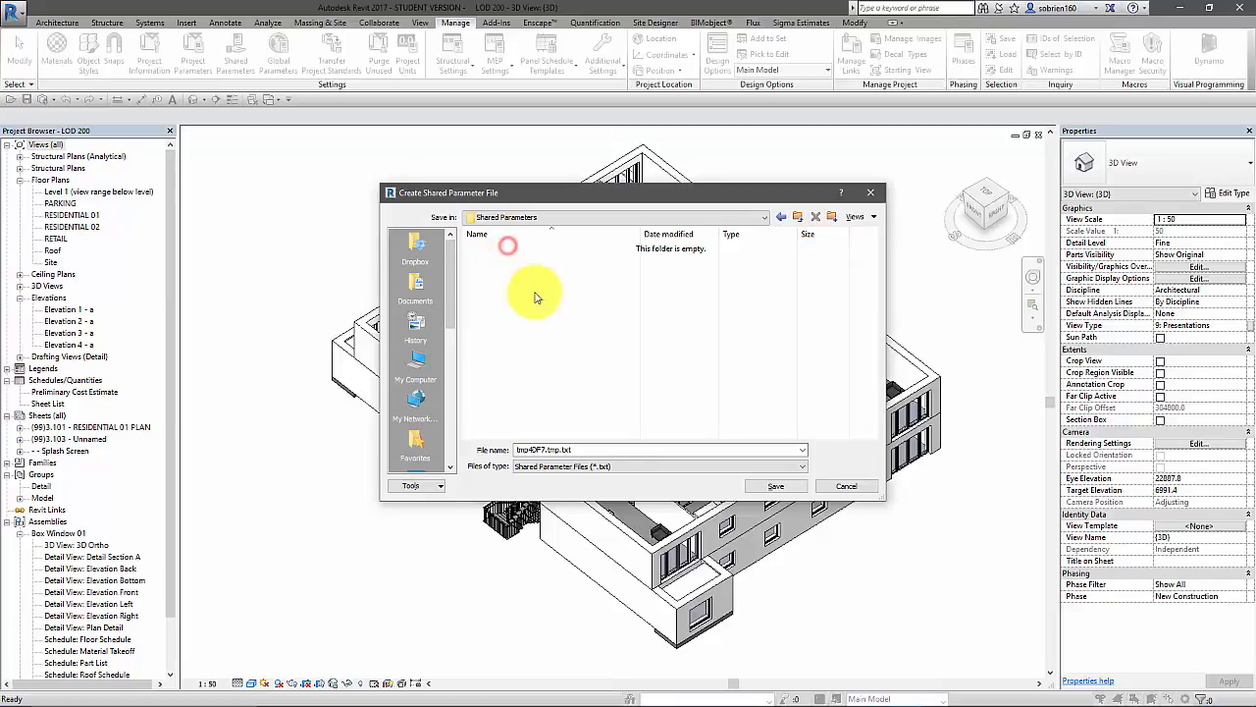
{"action": "left_click", "coordinate": [763, 488]}
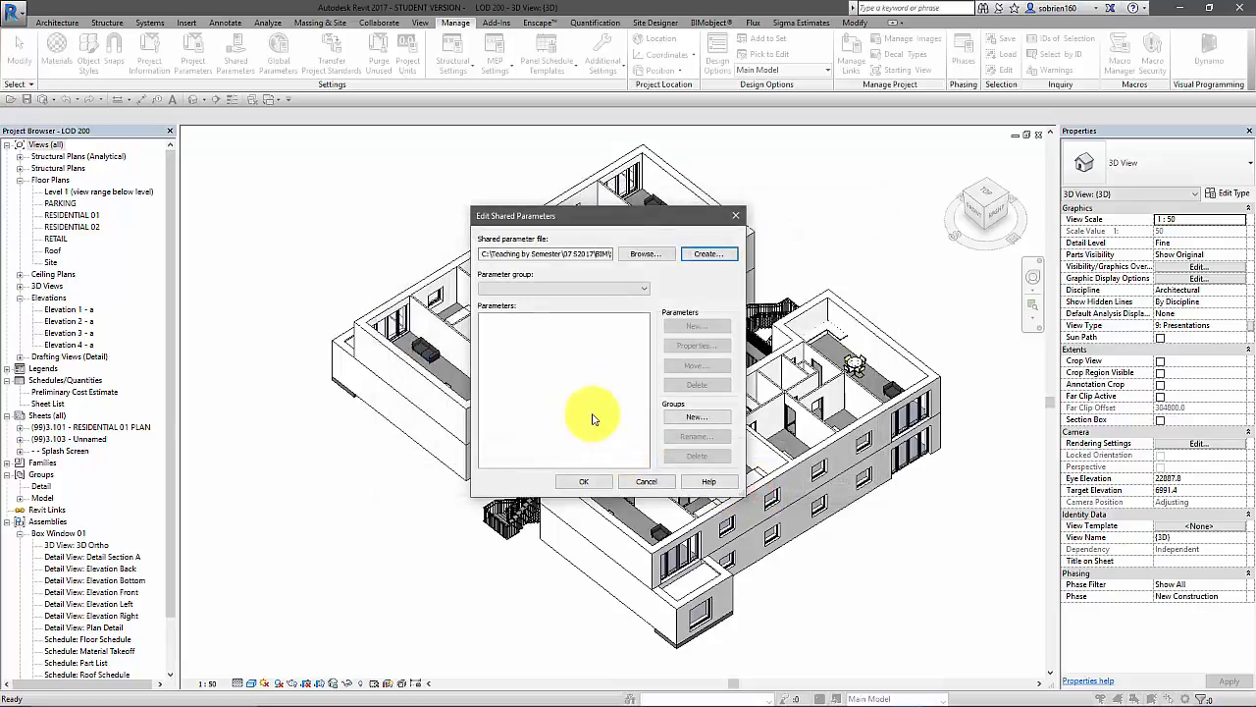
Create a shared parameter group named TIMELINING.
{"action": "left_click", "coordinate": [621, 292]}
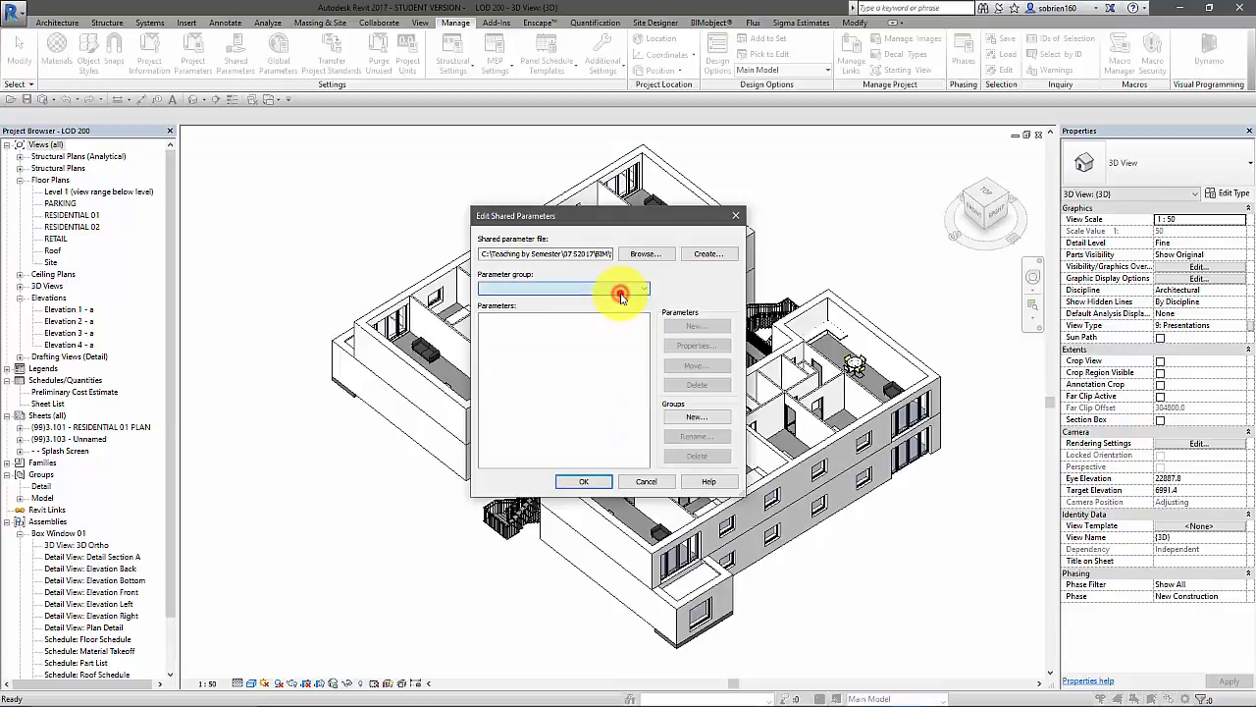
{"action": "left_click", "coordinate": [696, 416]}
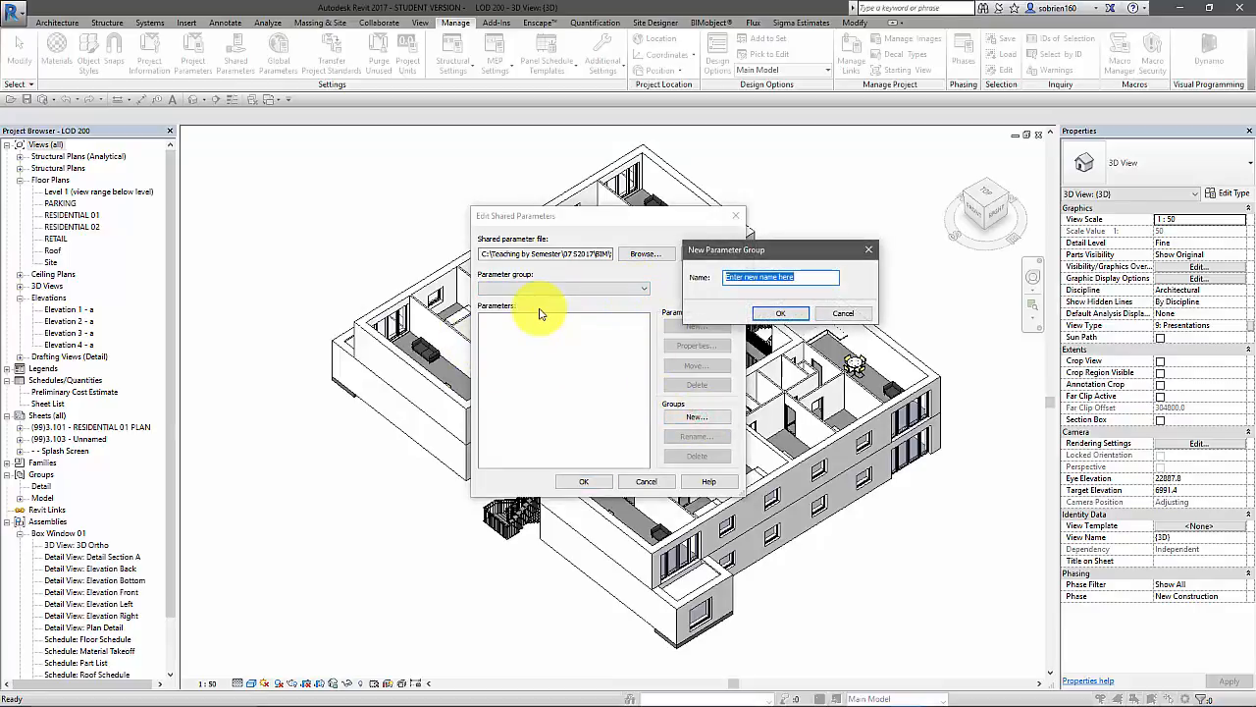
{"action": "type", "text": "TIMELINING"}
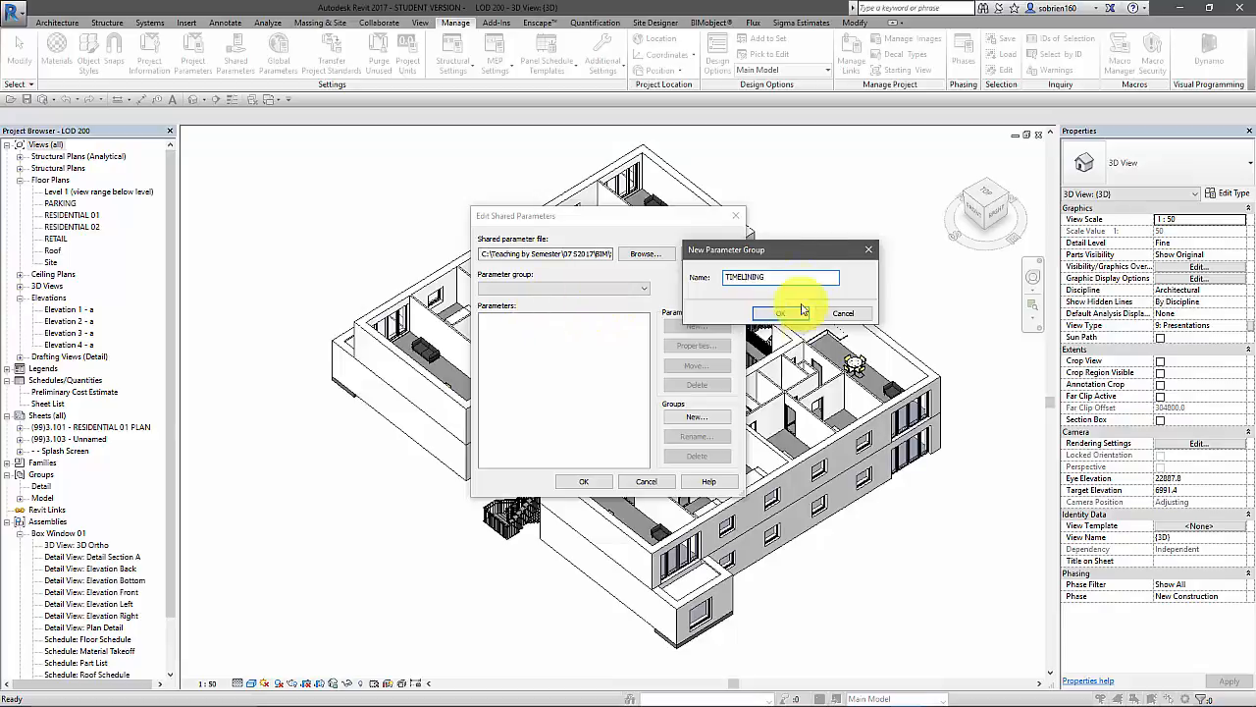
{"action": "left_click_drag", "start_coordinate": [790, 247], "coordinate": [750, 255]}
{"action": "left_click", "coordinate": [744, 321]}
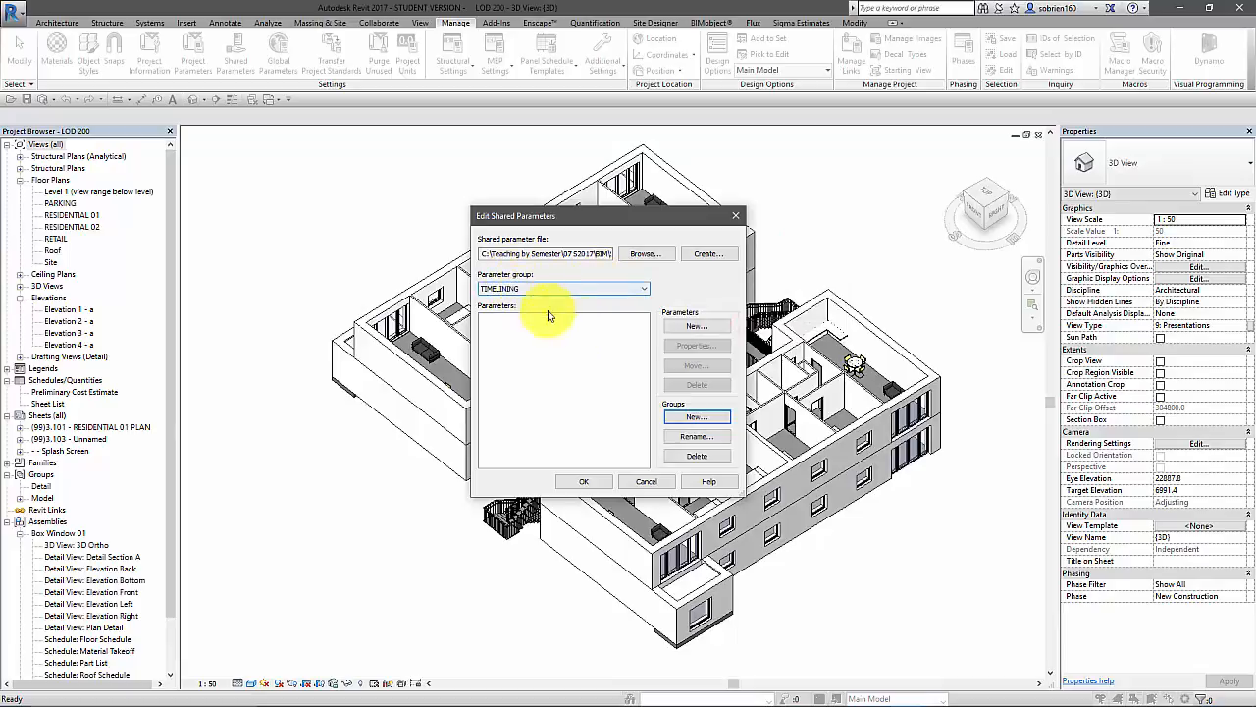
Add a Text parameter named 4D_TIMELINING to the TIMELINING group and accept the shared parameter edits.
{"action": "left_click", "coordinate": [684, 328]}
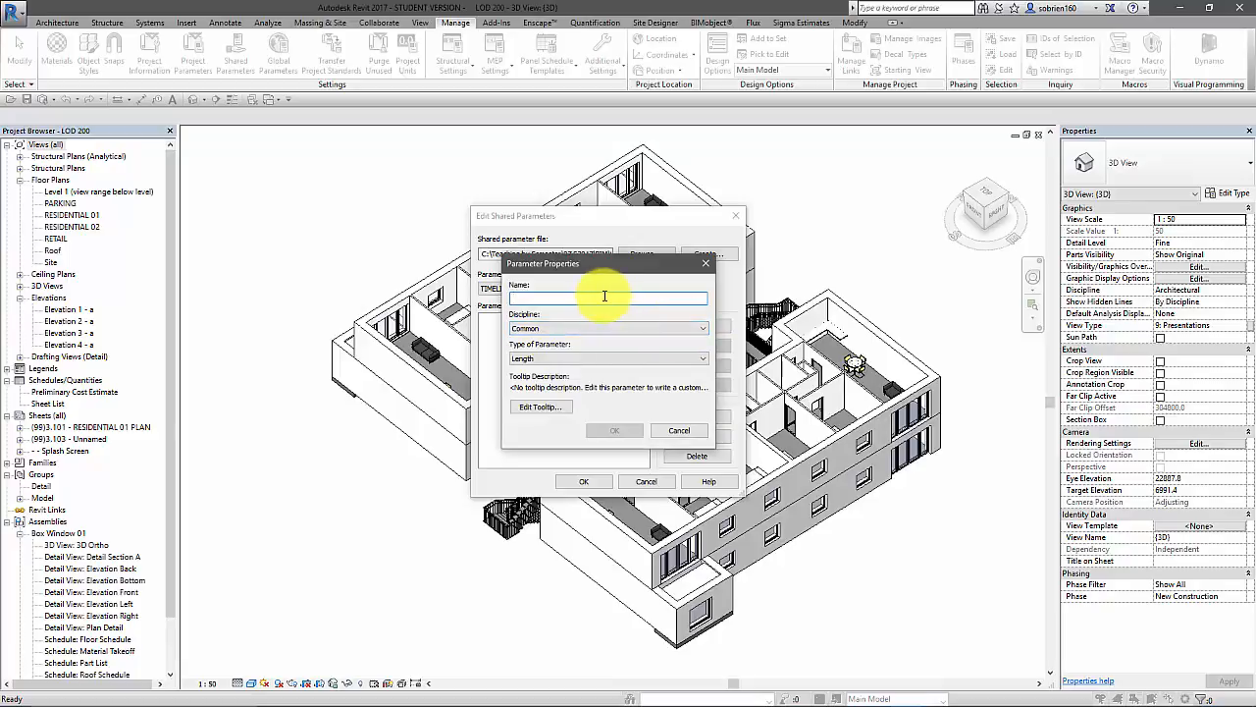
{"action": "type", "text": "4D_TIMELINING"}
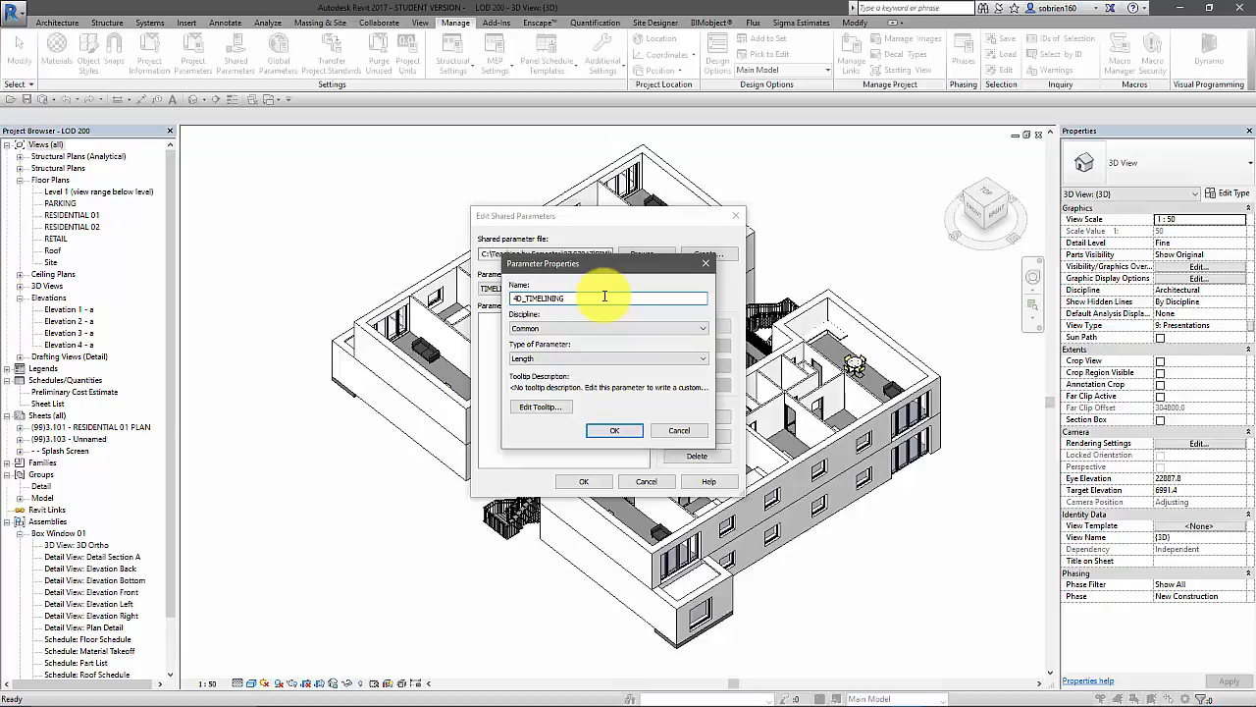
{"action": "left_click", "coordinate": [671, 359]}
{"action": "scroll", "coordinate": [561, 373], "scroll_direction": "up", "scroll_amount": 2}
{"action": "left_click", "coordinate": [555, 371]}
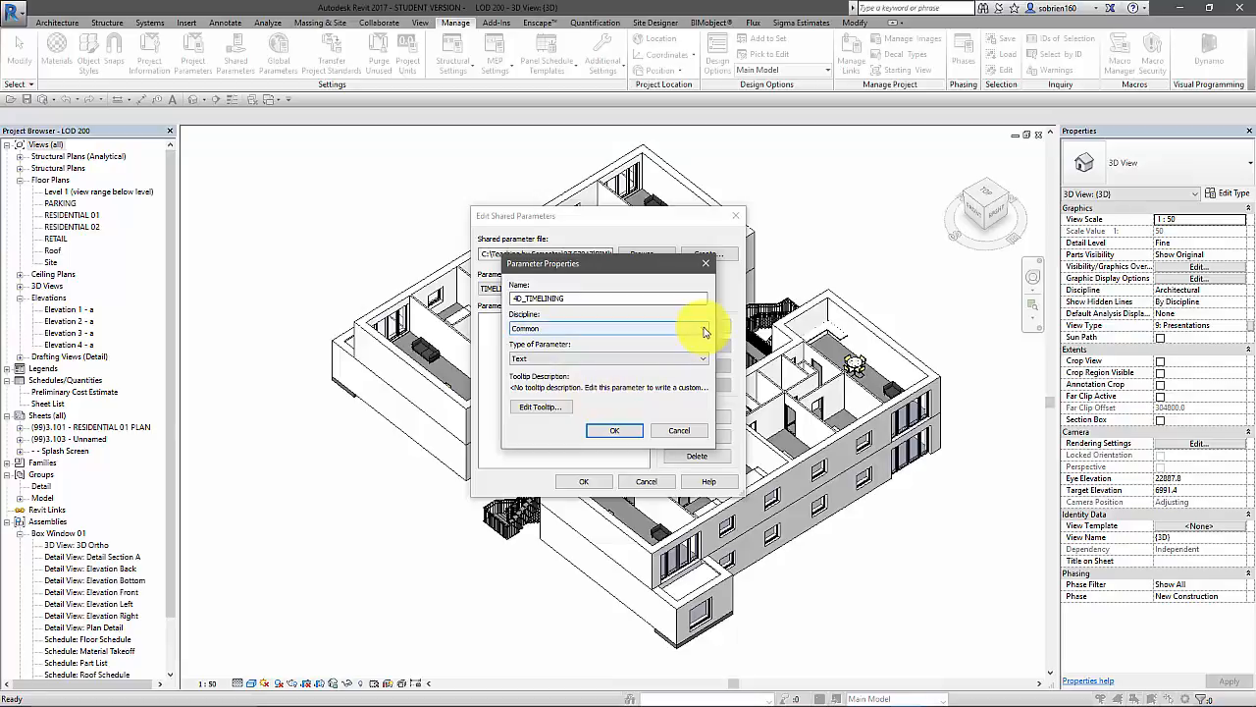
{"action": "left_click", "coordinate": [614, 431]}
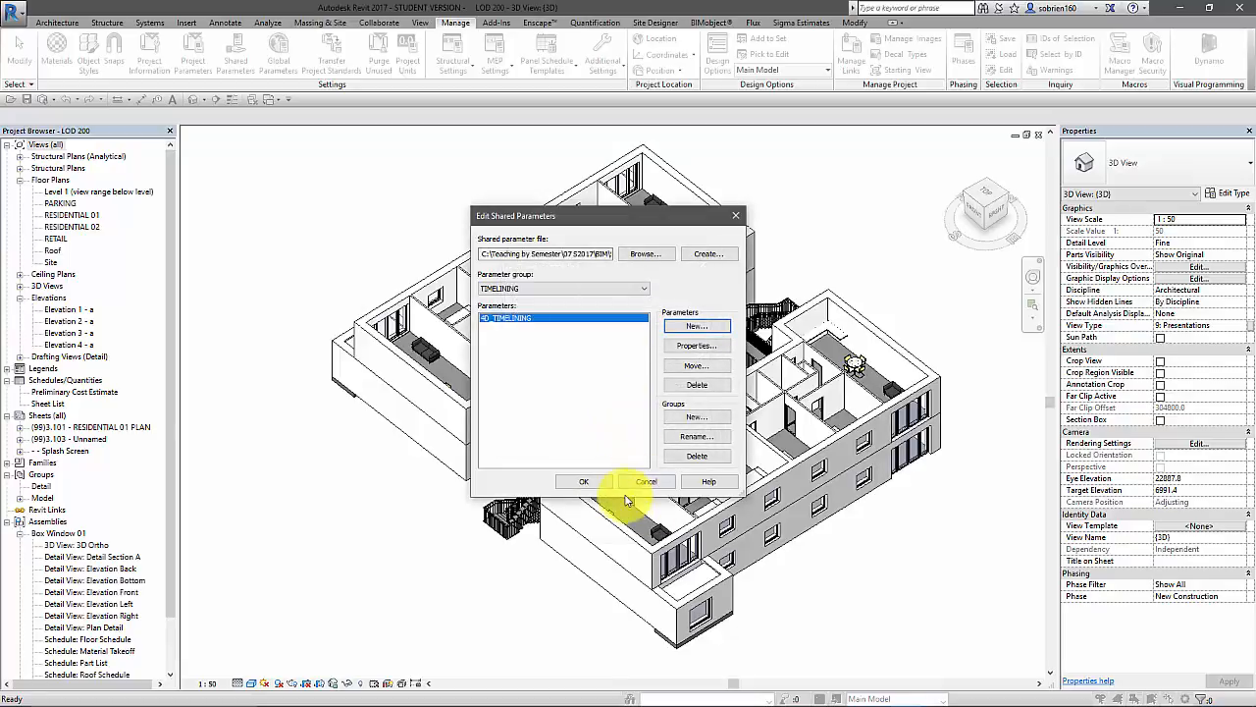
{"action": "left_click", "coordinate": [589, 482]}
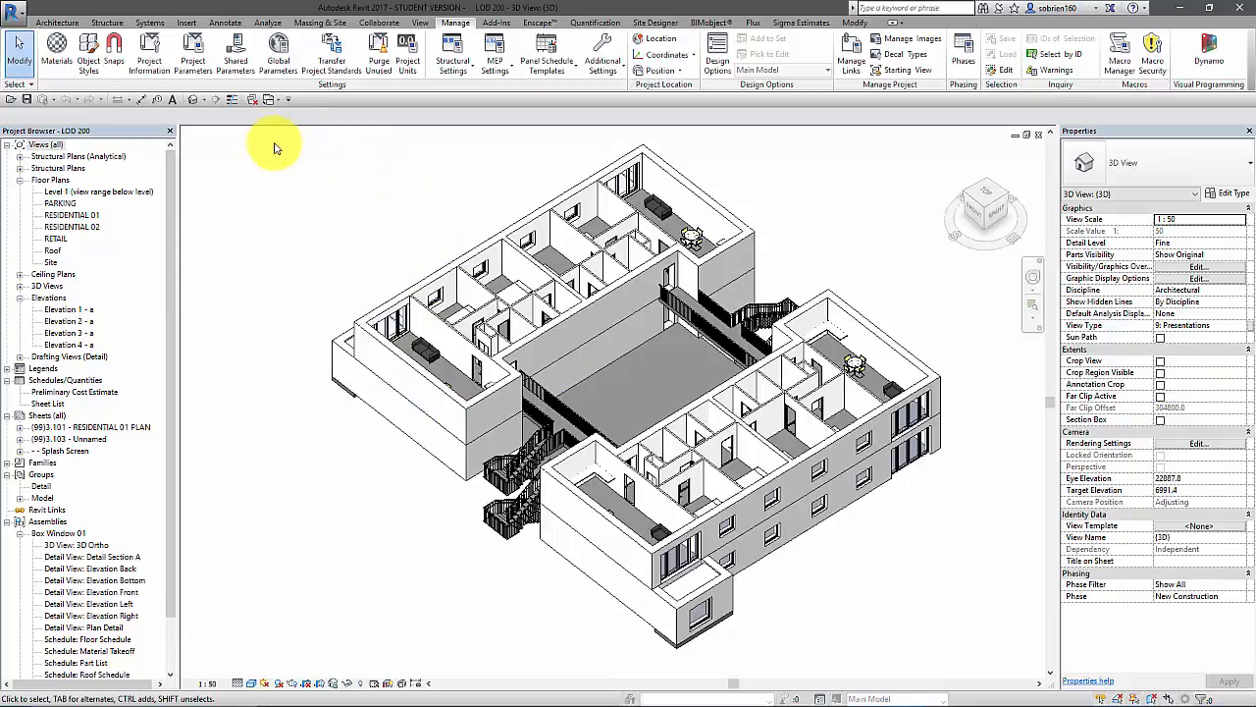
Start a new project parameter of the shared type and choose 4D_TIMELINING from the TIMELINING group.
{"action": "left_click", "coordinate": [195, 56]}
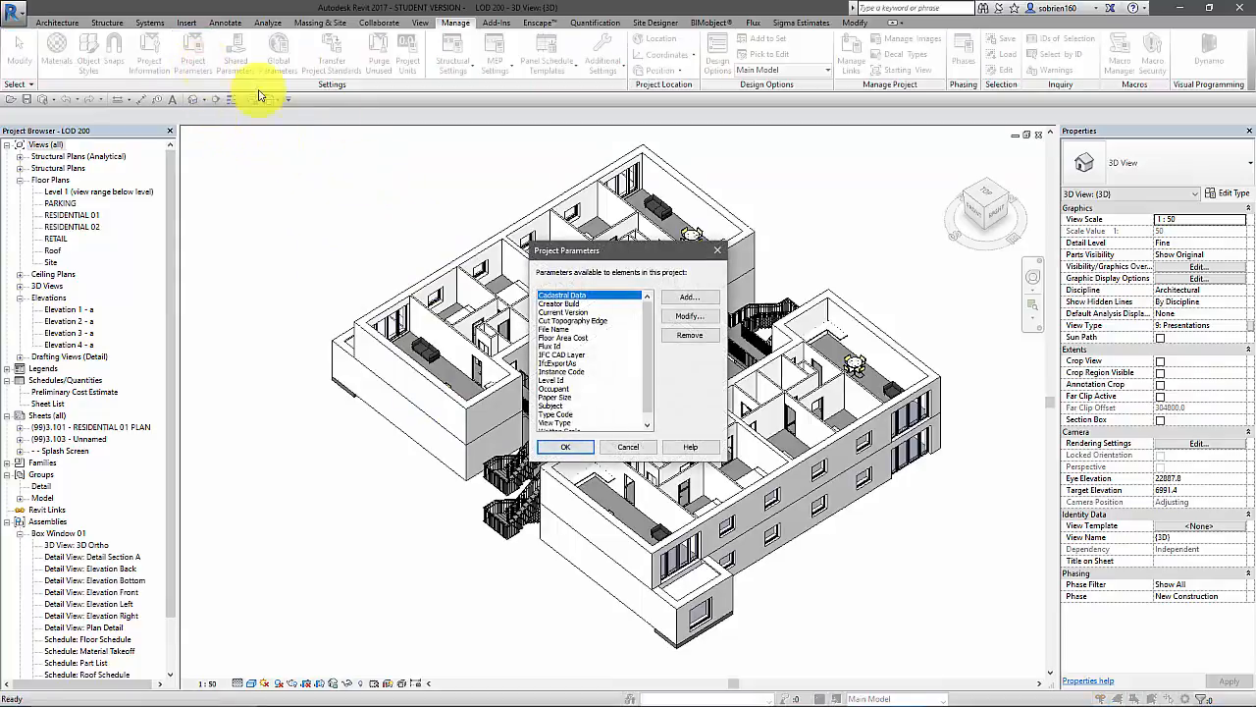
{"action": "scroll", "coordinate": [648, 376], "scroll_direction": "down", "scroll_amount": 1}
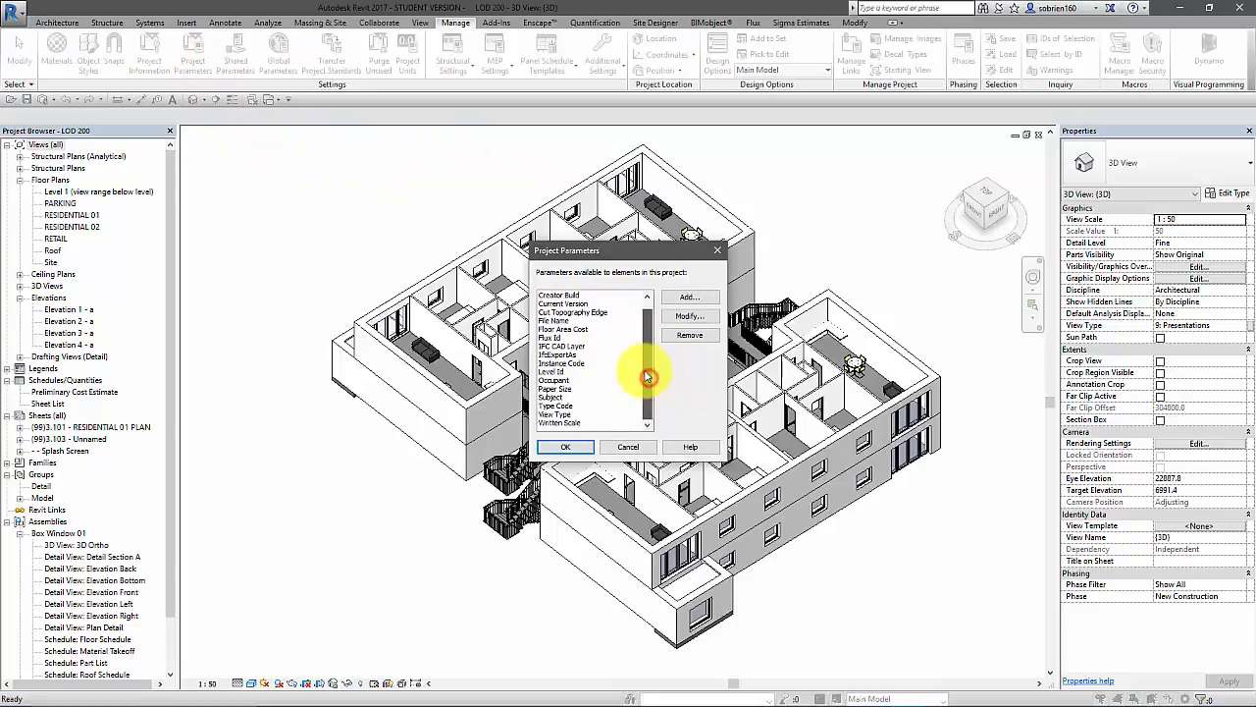
{"action": "scroll", "coordinate": [648, 376], "scroll_direction": "up", "scroll_amount": 1}
{"action": "left_click", "coordinate": [665, 298]}
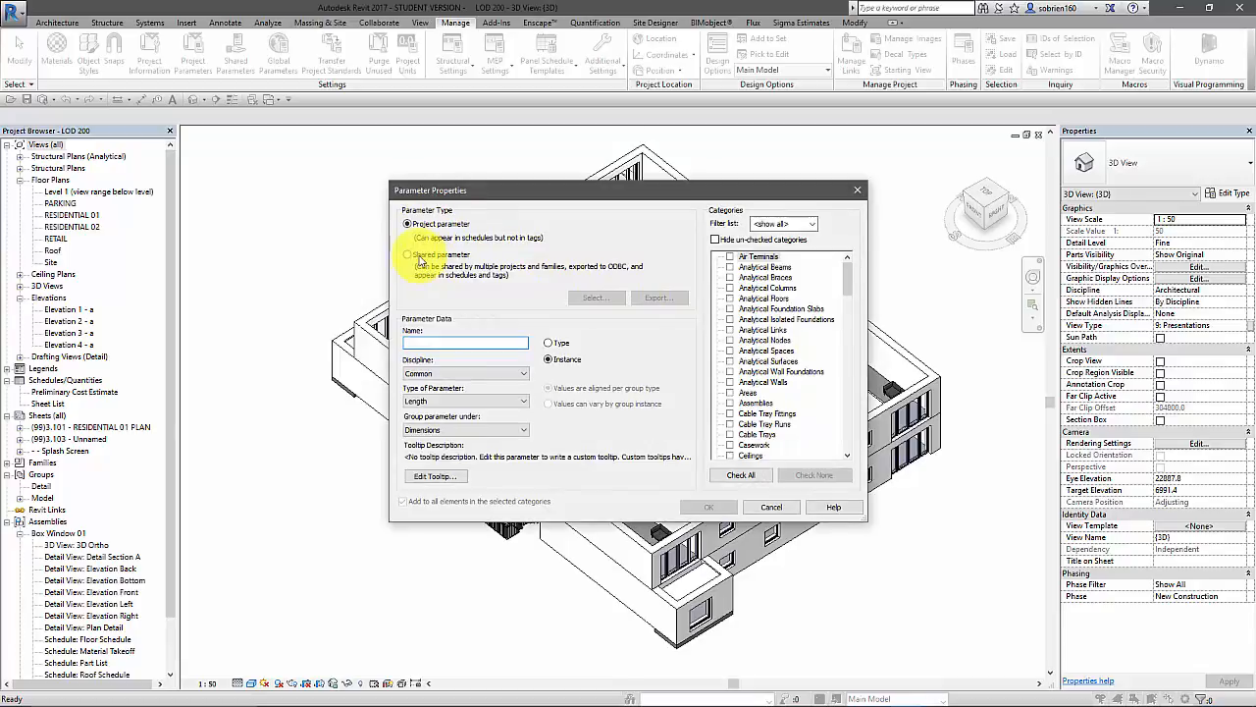
{"action": "left_click", "coordinate": [408, 254]}
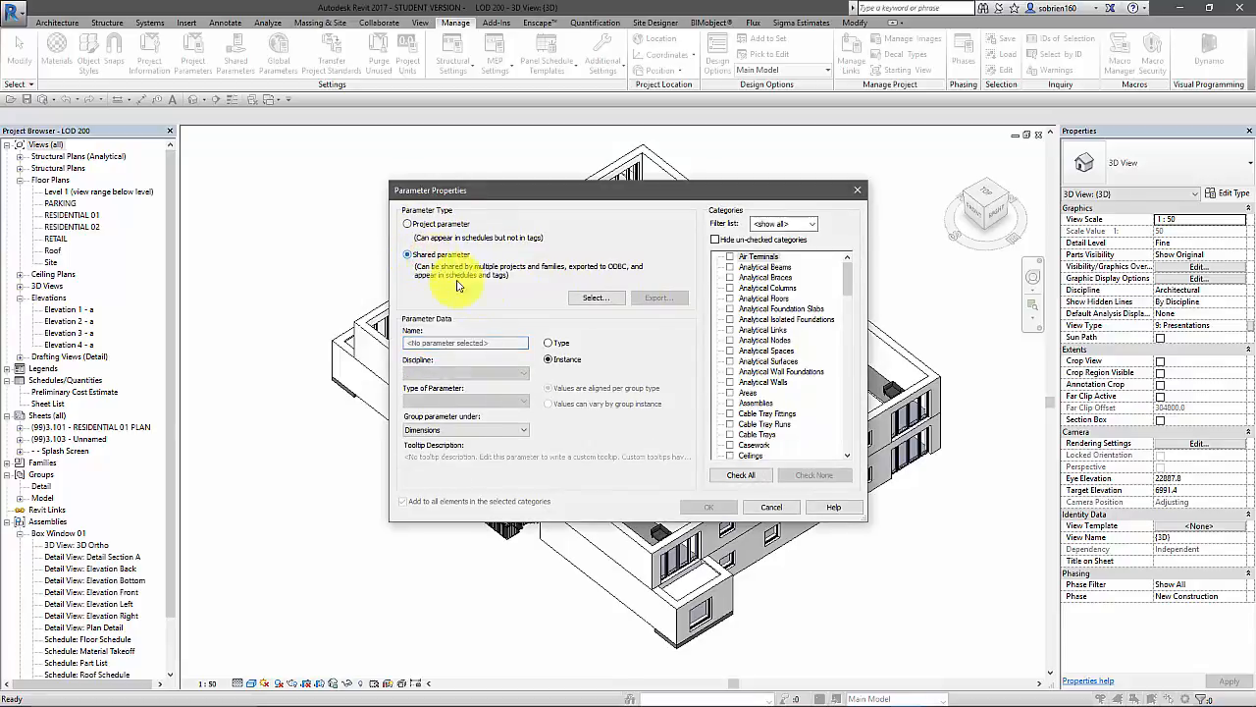
{"action": "left_click", "coordinate": [594, 296]}
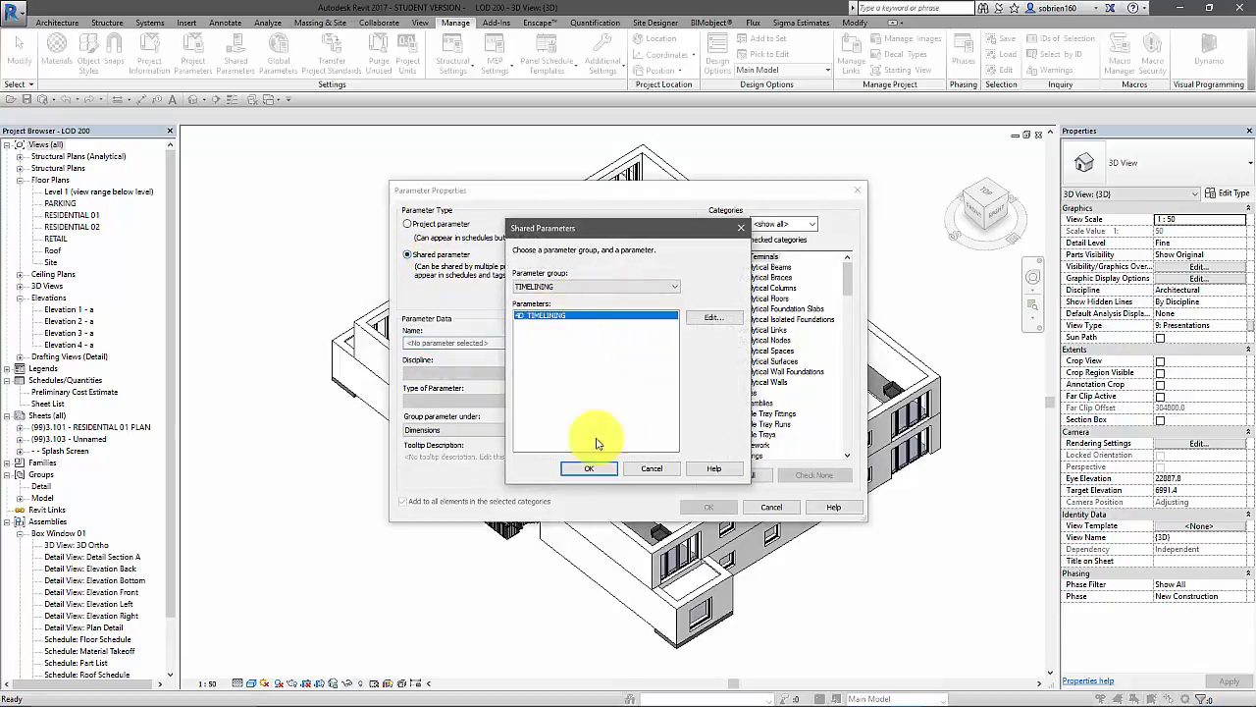
{"action": "left_click", "coordinate": [593, 469]}
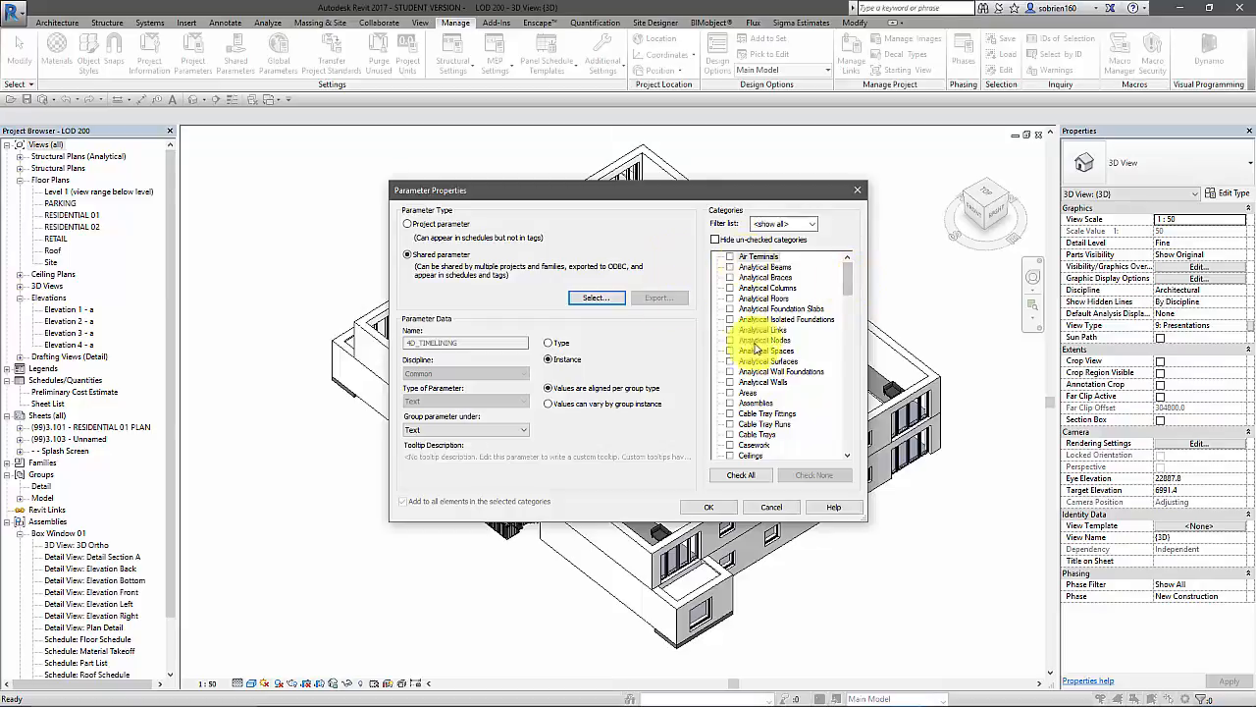
Assign 4D_TIMELINING to all categories except Areas, Views and Rooms, and add it to the project parameters.
{"action": "mouse_move", "coordinate": [850, 296]}
{"action": "left_mouse_down"}
{"action": "mouse_move", "coordinate": [874, 569]}
{"action": "mouse_move", "coordinate": [841, 336]}
{"action": "mouse_move", "coordinate": [850, 279]}
{"action": "left_mouse_up"}
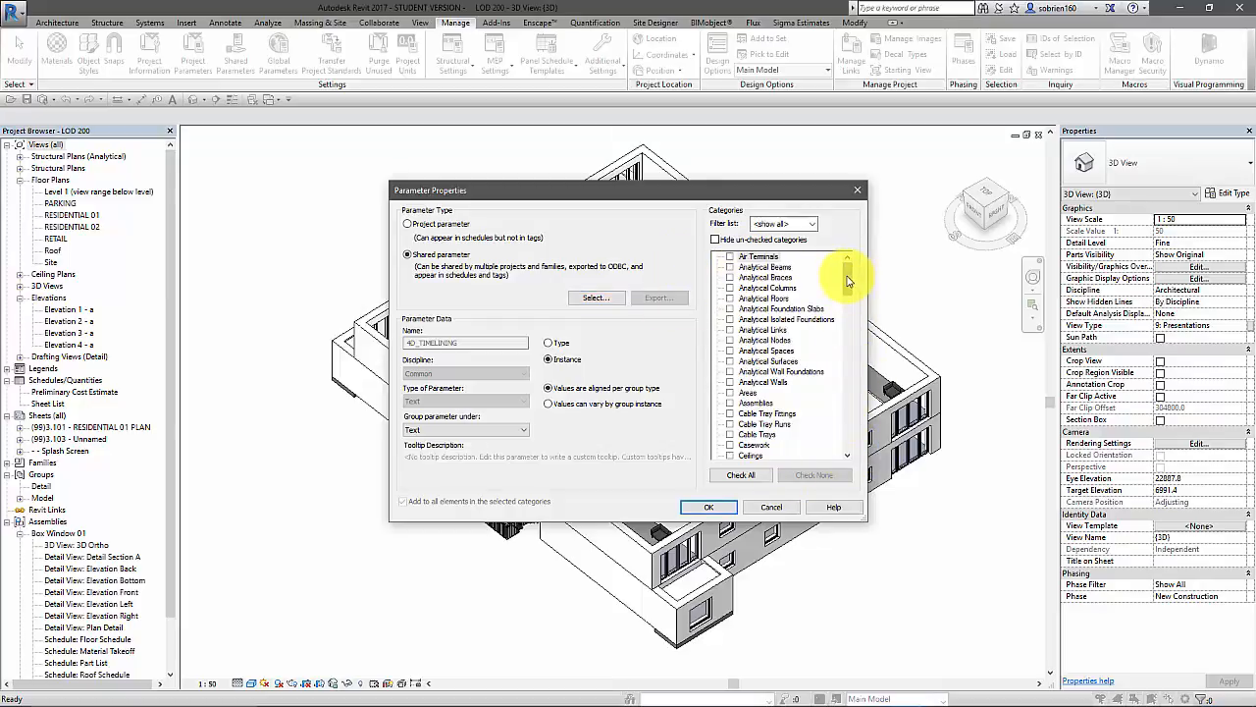
{"action": "left_click", "coordinate": [731, 474]}
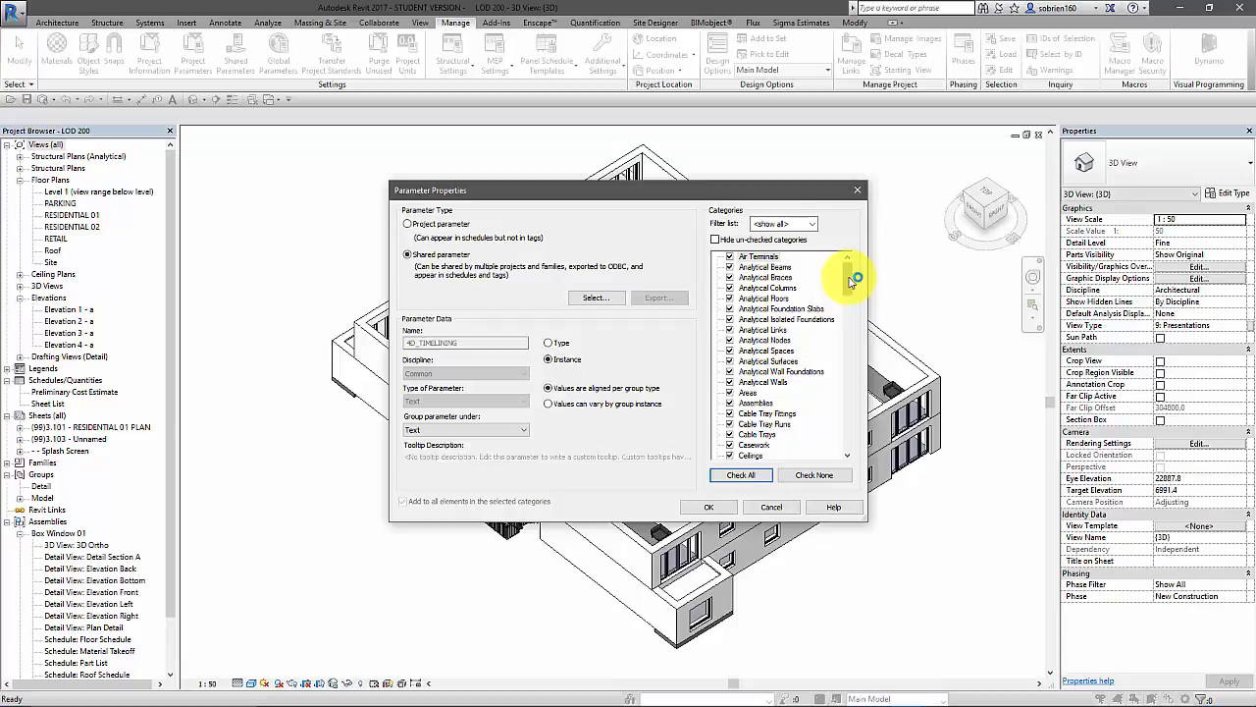
{"action": "left_click", "coordinate": [729, 393]}
{"action": "left_click_drag", "start_coordinate": [850, 279], "coordinate": [841, 444]}
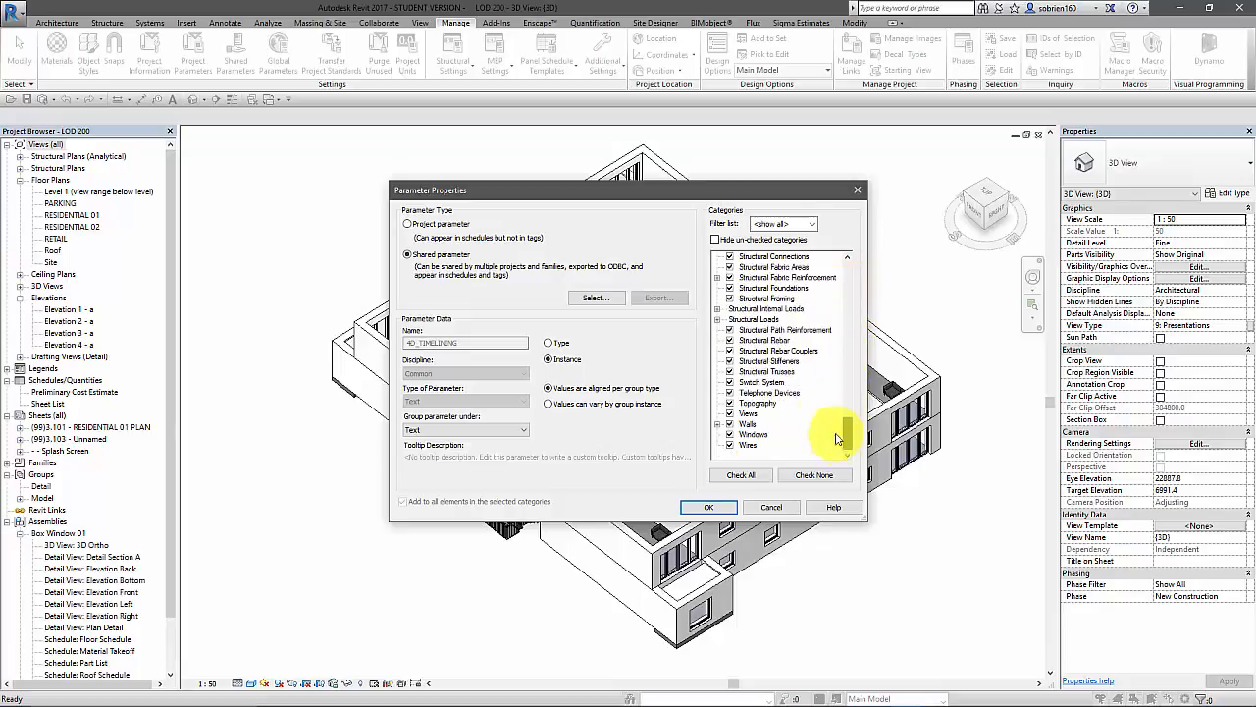
{"action": "left_click", "coordinate": [730, 413]}
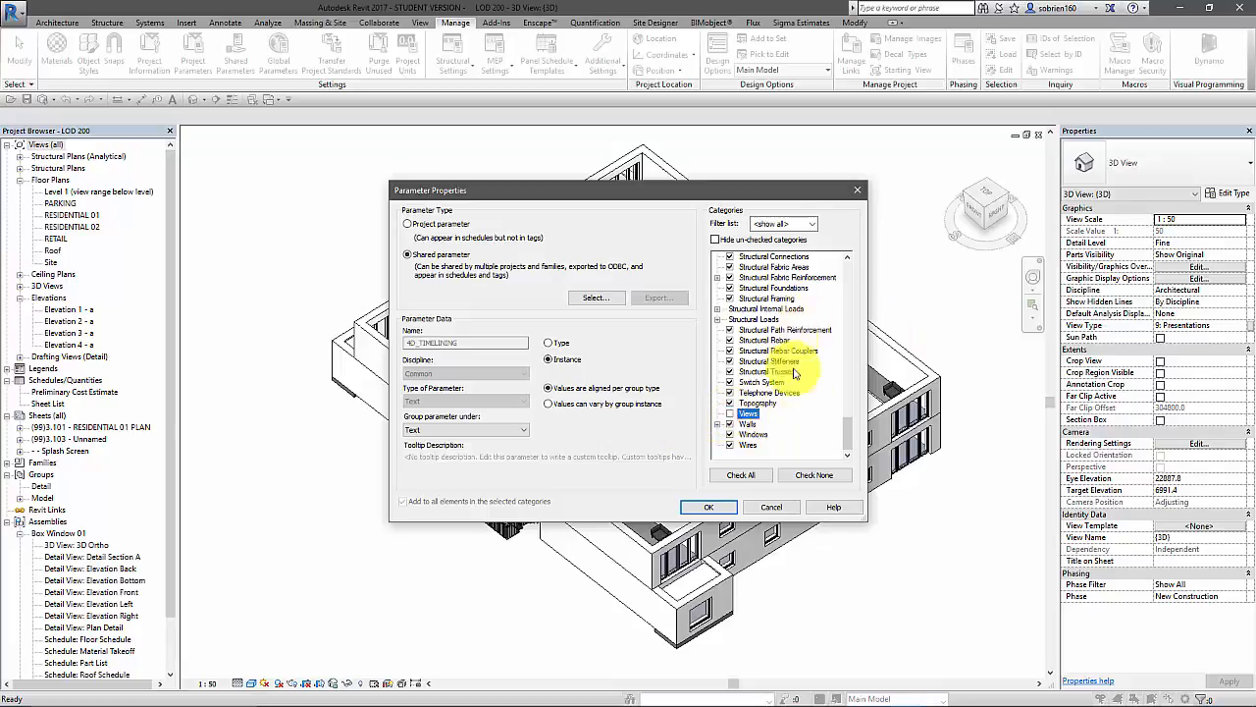
{"action": "left_click_drag", "start_coordinate": [849, 429], "coordinate": [837, 397]}
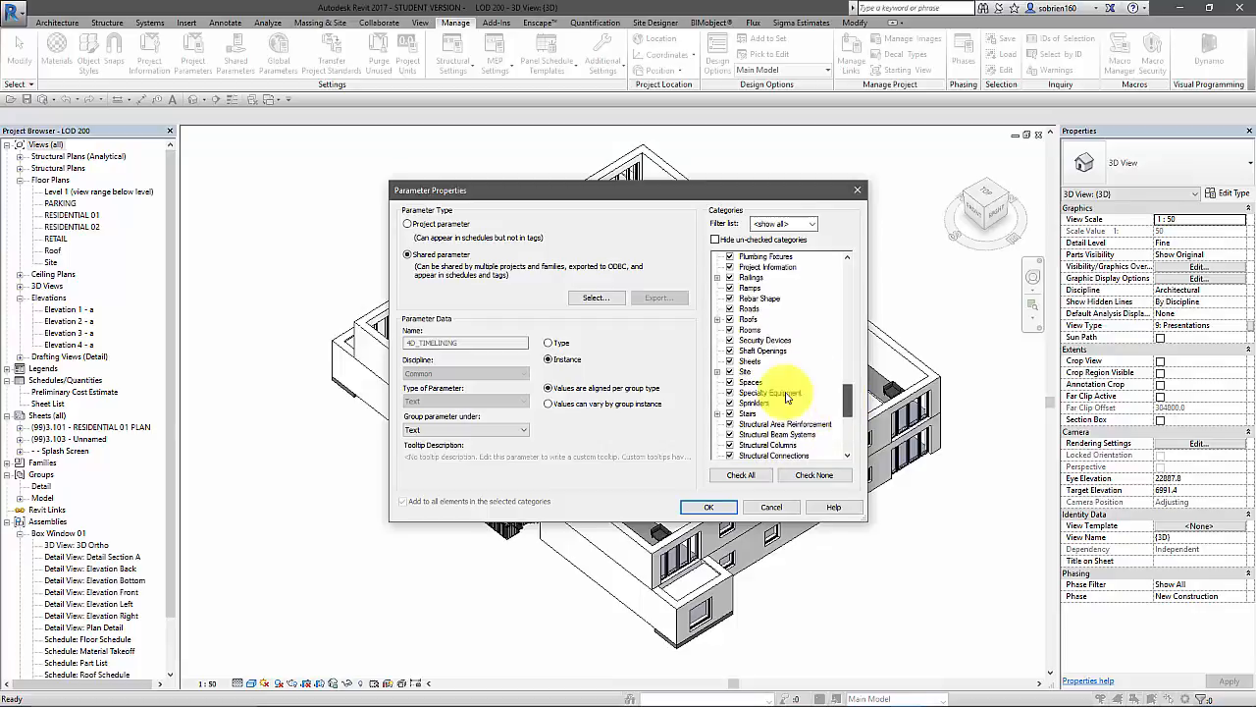
{"action": "left_click", "coordinate": [729, 330]}
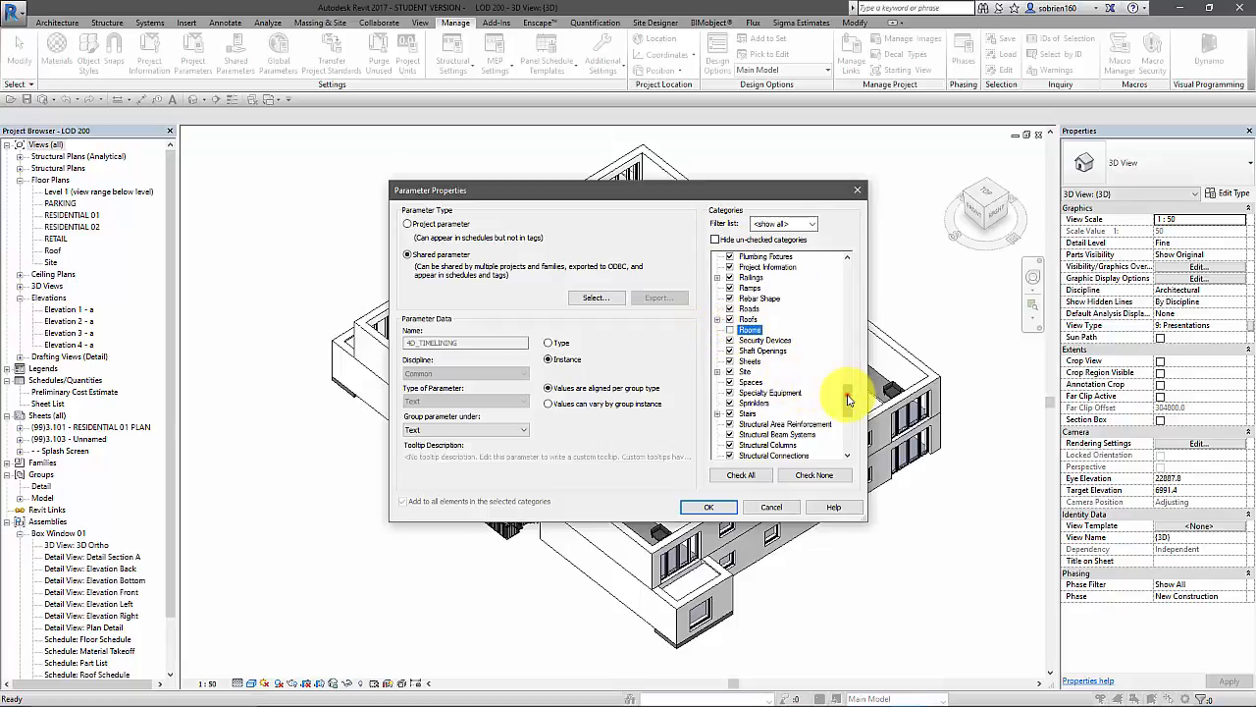
{"action": "left_click_drag", "start_coordinate": [848, 401], "coordinate": [853, 313]}
{"action": "left_click", "coordinate": [730, 393]}
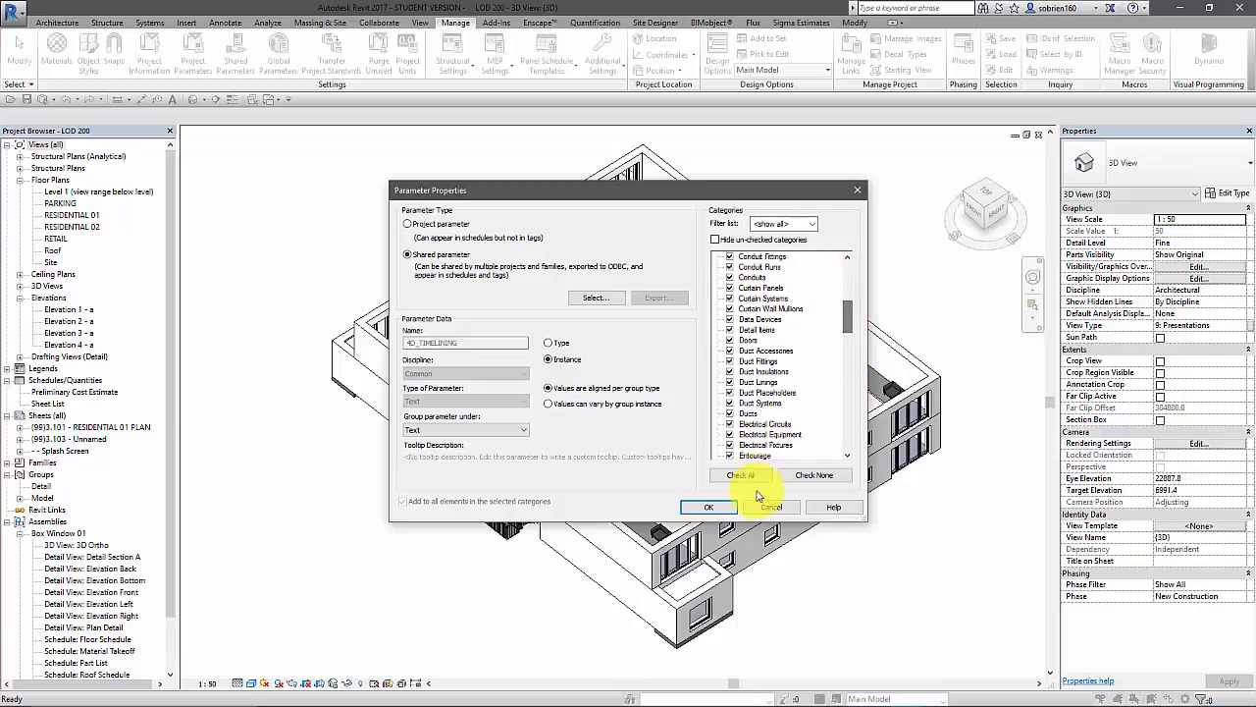
{"action": "left_click", "coordinate": [722, 511]}
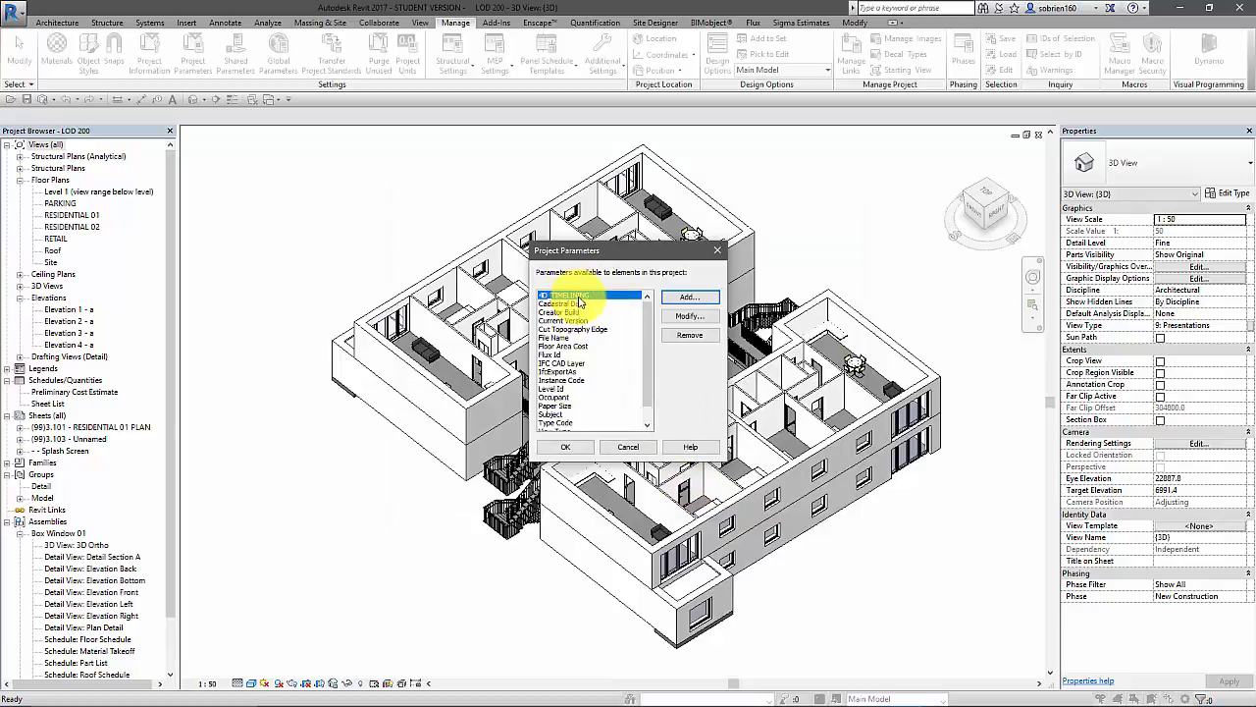
Accept the project parameters and inspect an exterior wall inside the APT 01 group for the 4D_TIMELINING parameter, leaving the group unedited.
{"action": "left_click", "coordinate": [548, 450]}
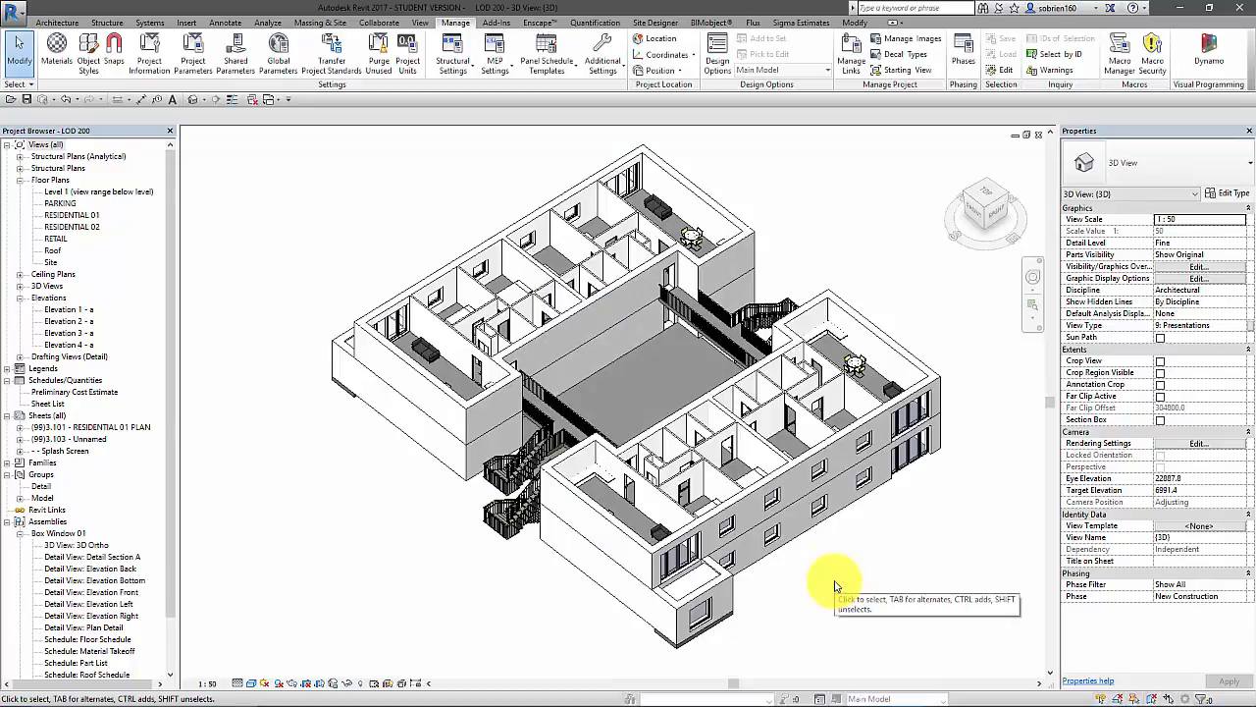
{"action": "left_click", "coordinate": [741, 505]}
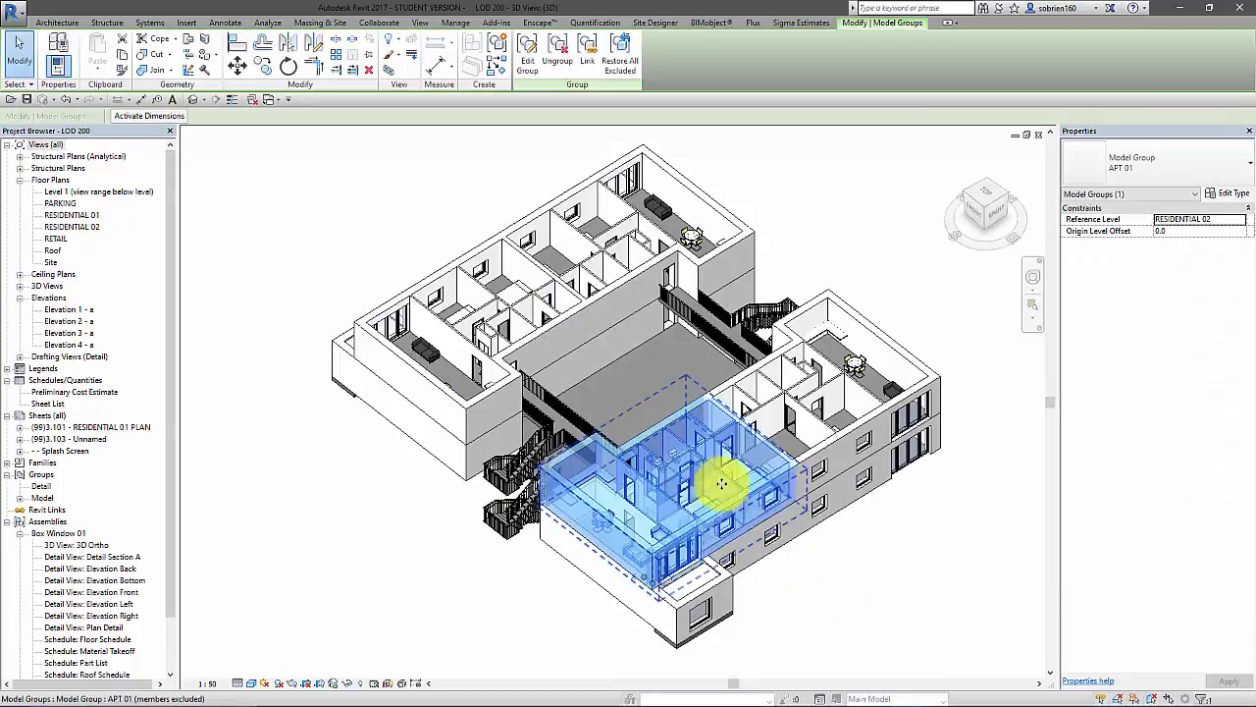
{"action": "left_click", "coordinate": [526, 65]}
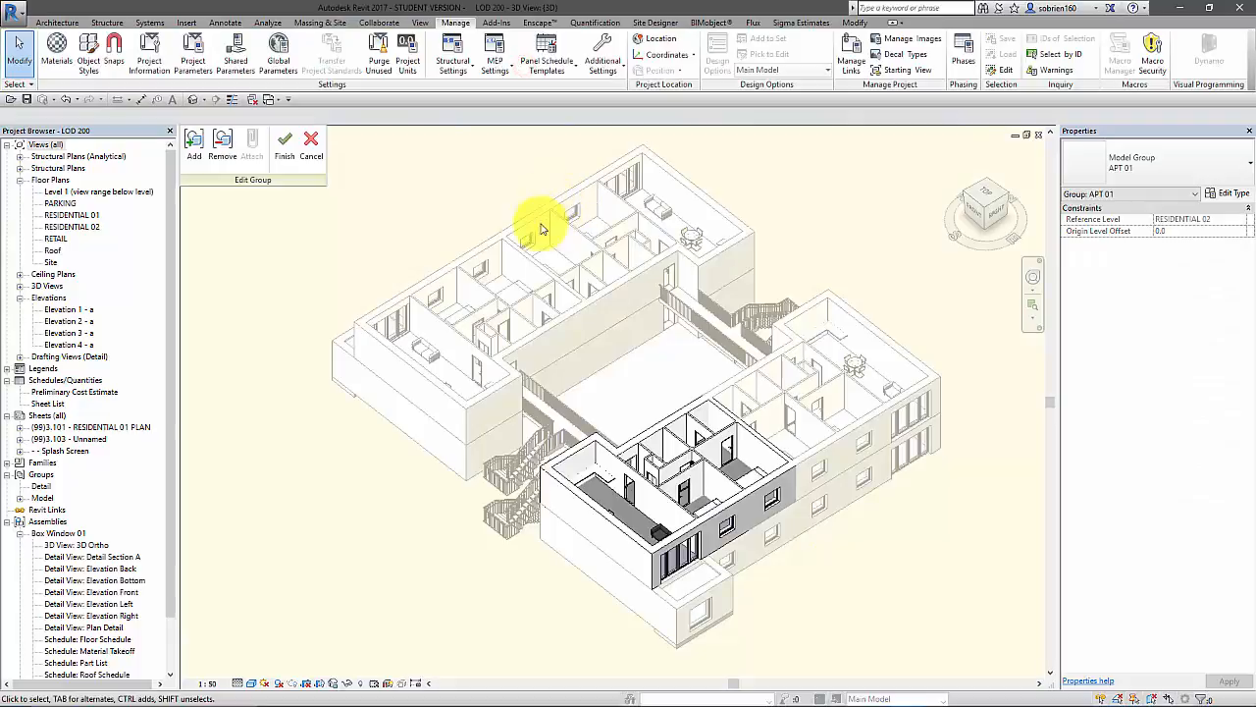
{"action": "left_click", "coordinate": [736, 513]}
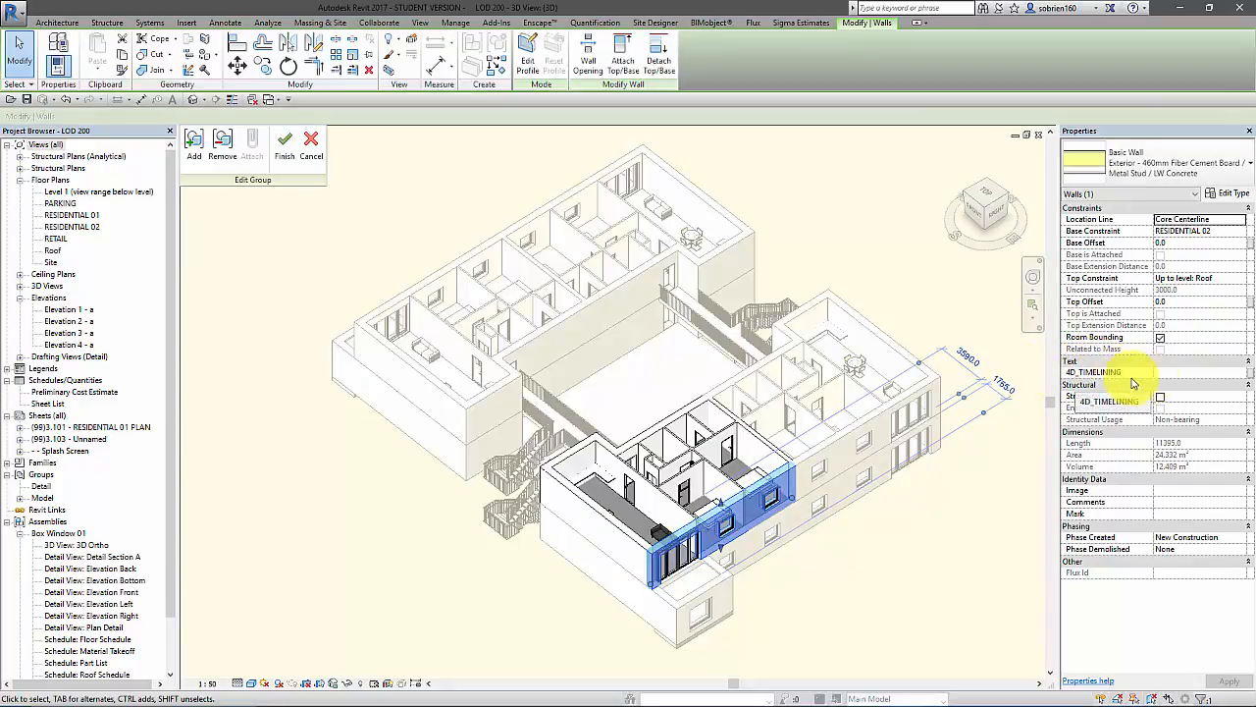
{"action": "left_click", "coordinate": [310, 147]}
{"action": "left_click", "coordinate": [325, 225]}
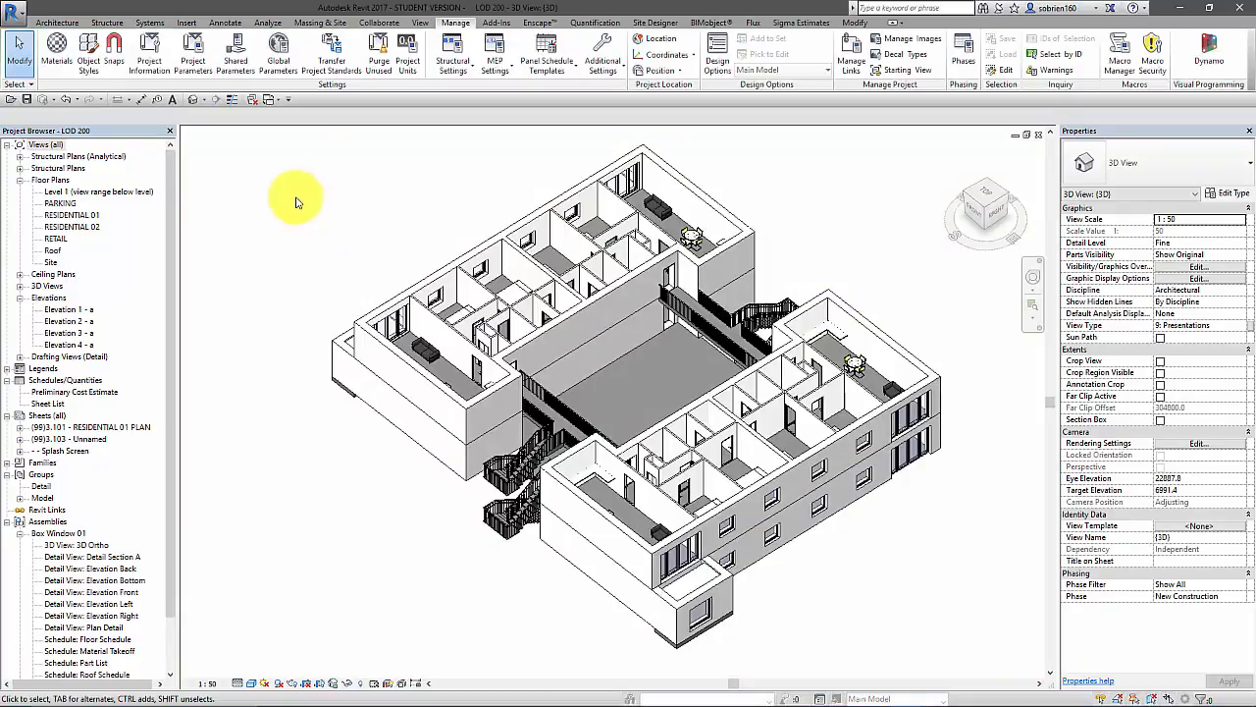
Modify the 4D_TIMELINING project parameter so it is grouped under Construction, and accept the project parameters.
{"action": "left_click", "coordinate": [193, 54]}
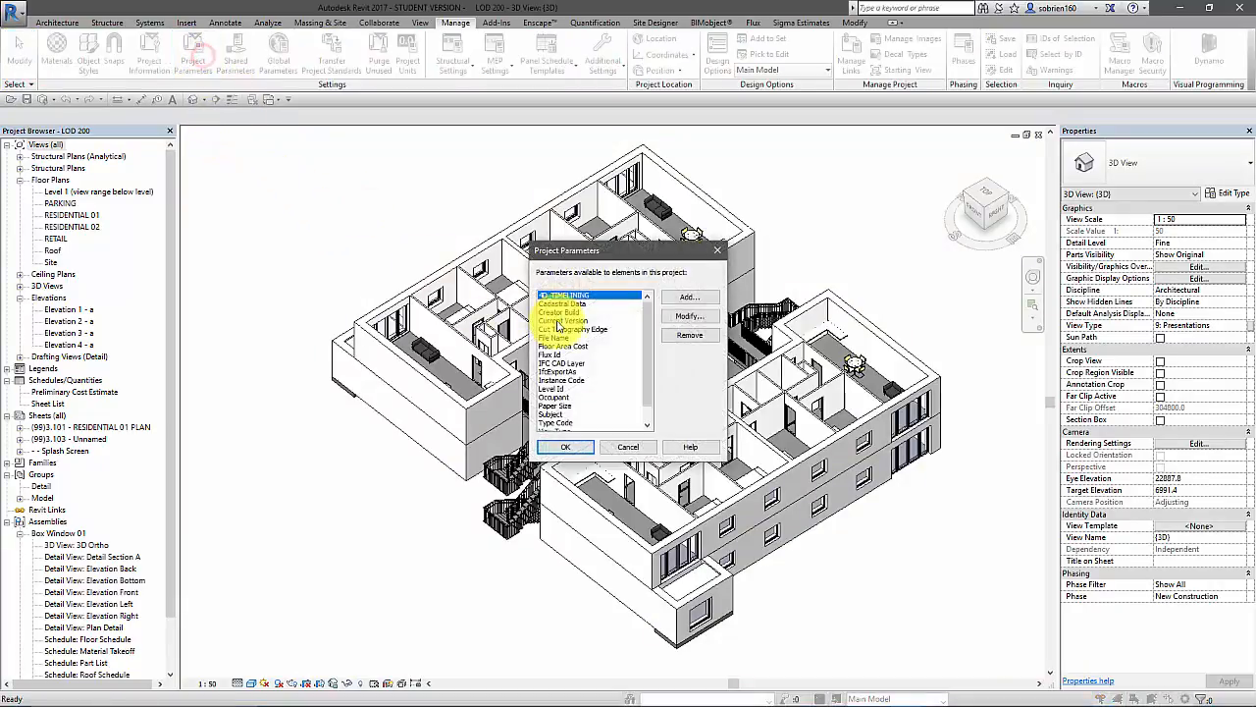
{"action": "left_click", "coordinate": [682, 315]}
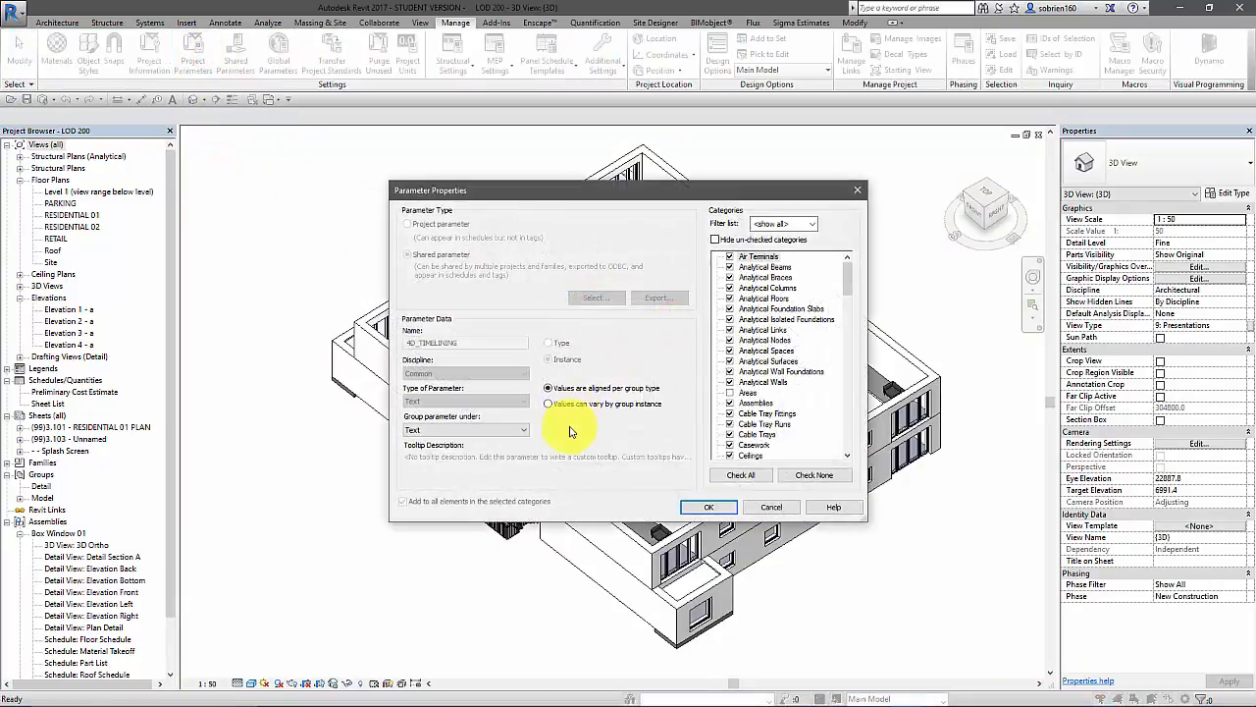
{"action": "left_click", "coordinate": [521, 433]}
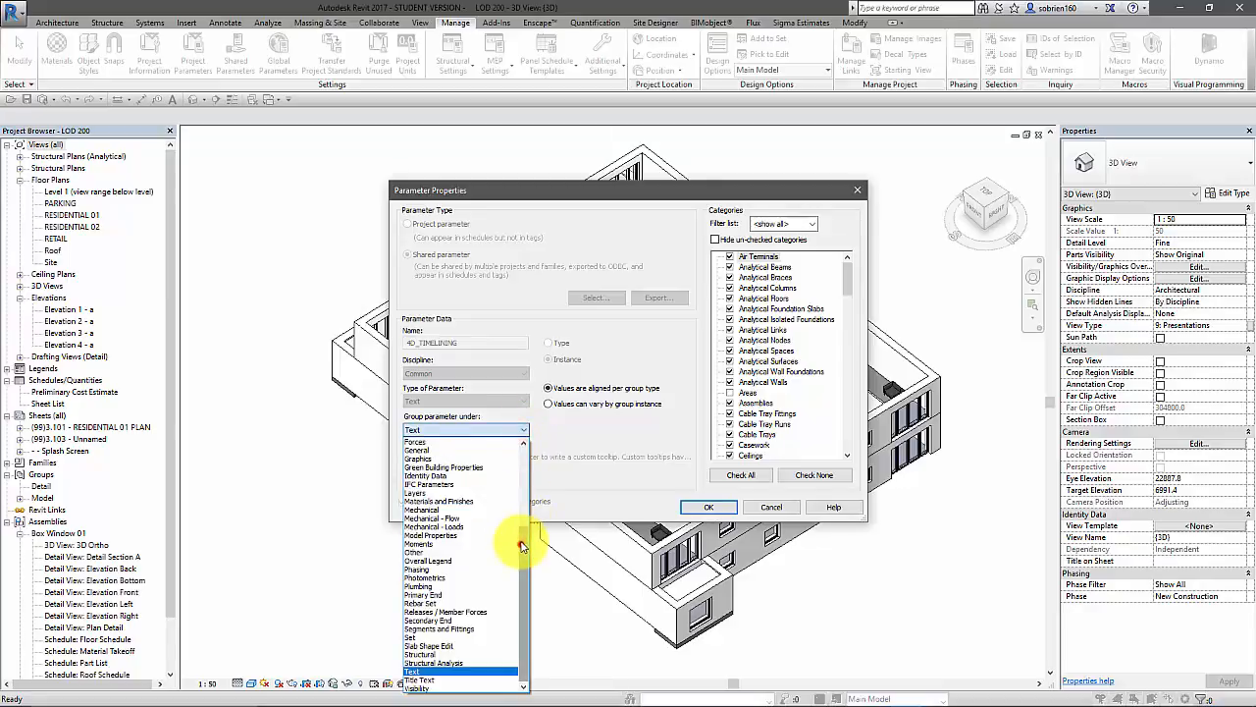
{"action": "scroll", "coordinate": [523, 533], "scroll_direction": "up", "scroll_amount": 5}
{"action": "scroll", "coordinate": [523, 533], "scroll_direction": "up", "scroll_amount": 5}
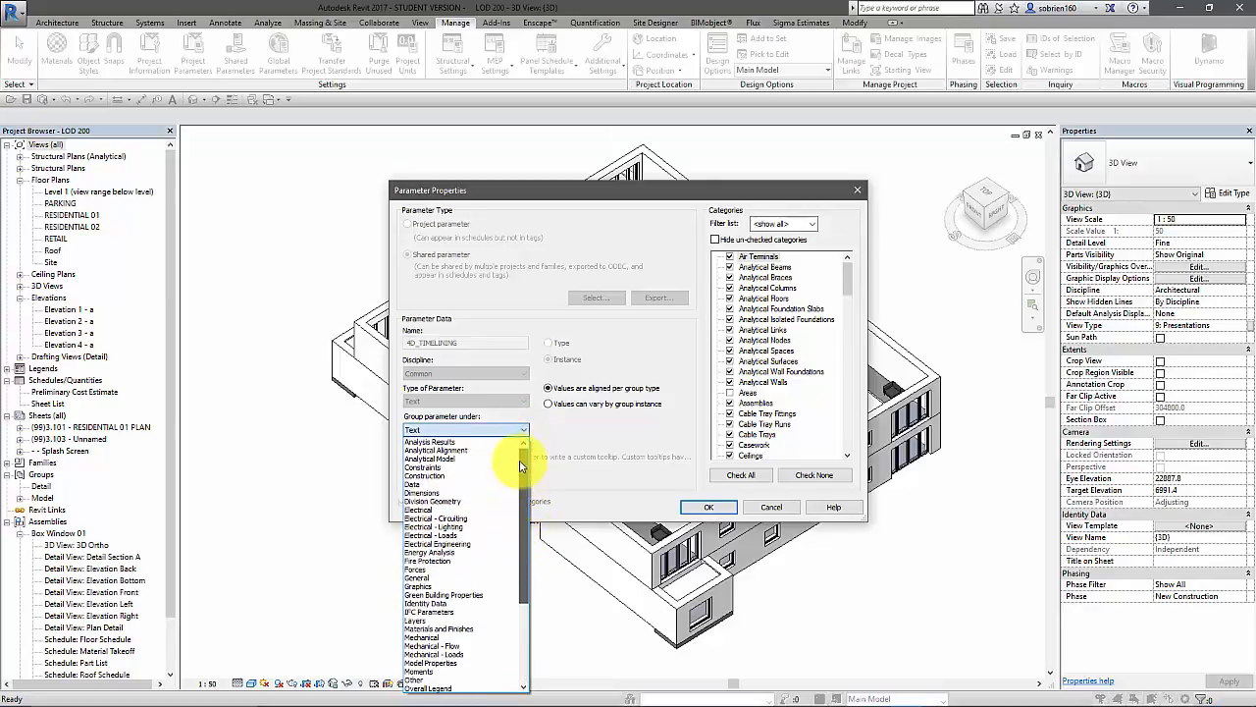
{"action": "left_click", "coordinate": [463, 475]}
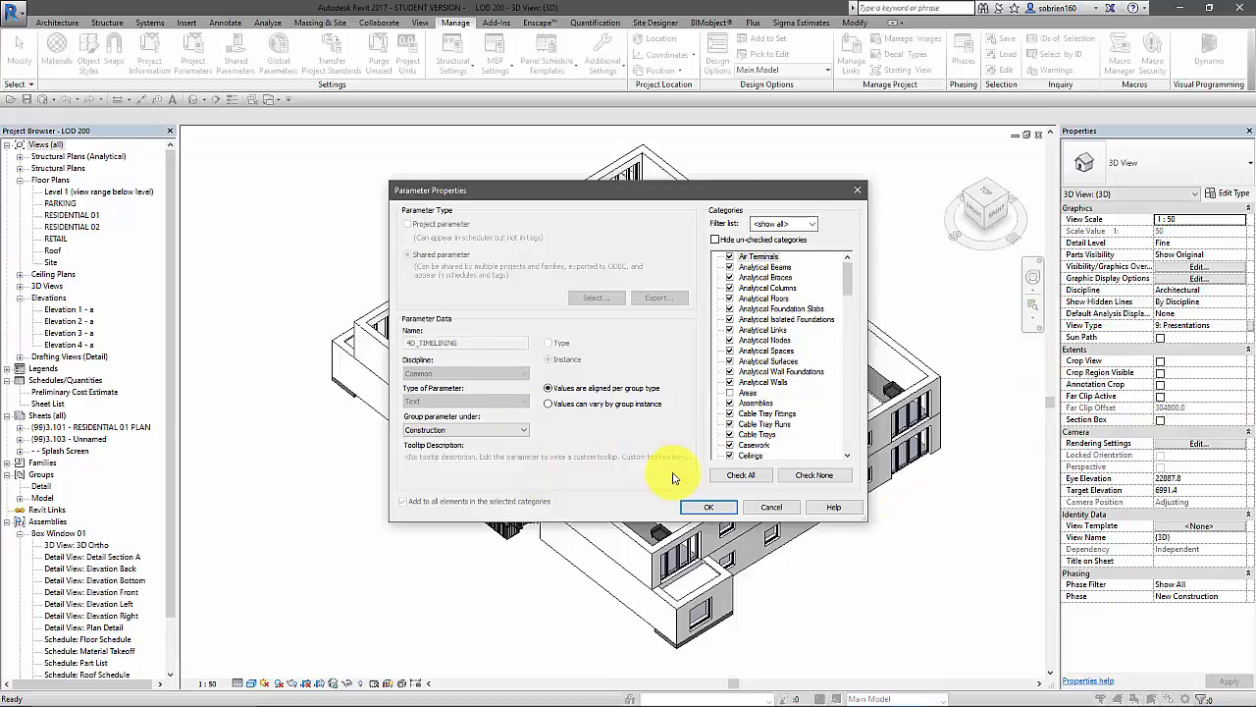
{"action": "left_click", "coordinate": [712, 509]}
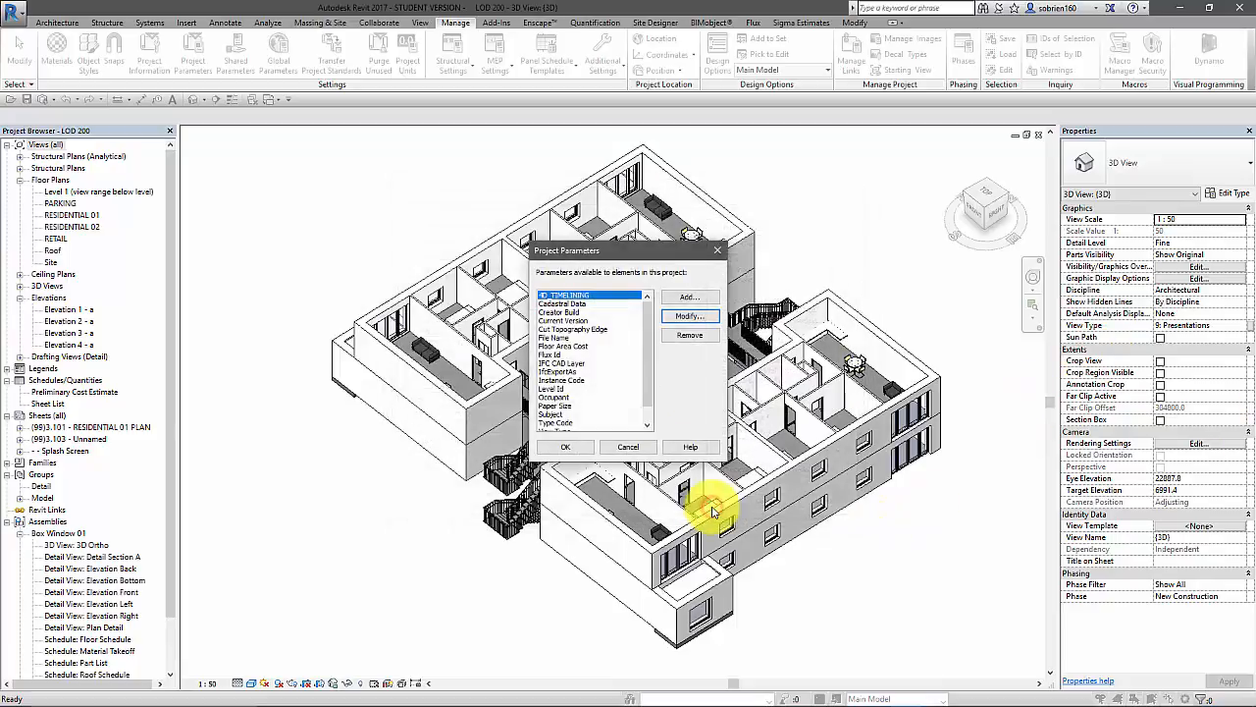
{"action": "left_click", "coordinate": [573, 450]}
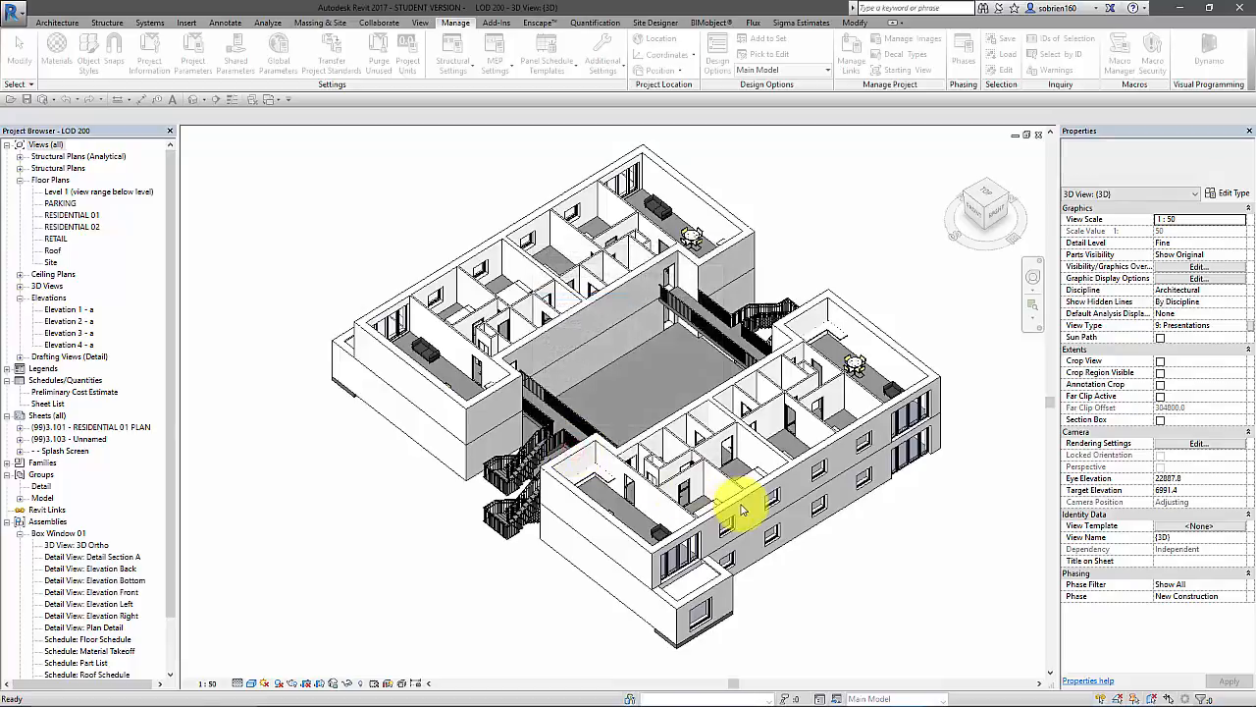
Open the APT 01 group for editing and check the properties of its exterior wall and an interior door for 4D_TIMELINING.
{"action": "left_click", "coordinate": [737, 505]}
{"action": "left_click", "coordinate": [525, 49]}
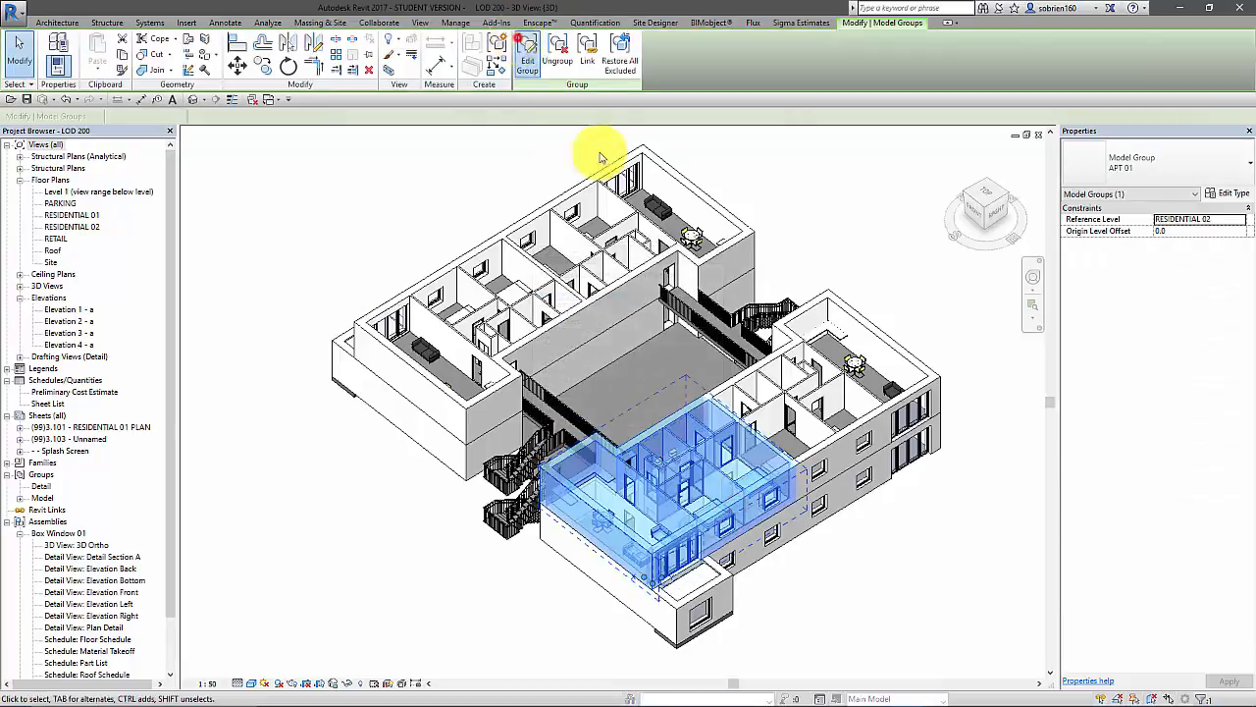
{"action": "left_click", "coordinate": [723, 505]}
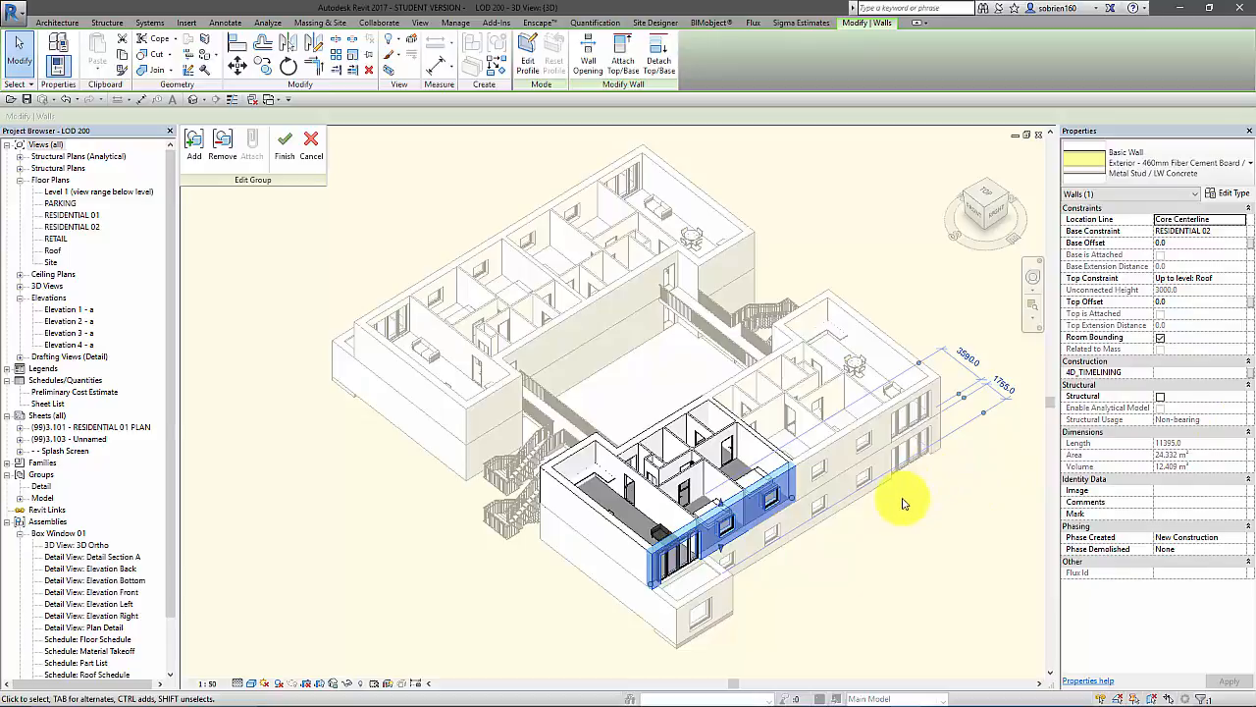
{"action": "key", "text": "Escape"}
{"action": "left_click", "coordinate": [728, 457]}
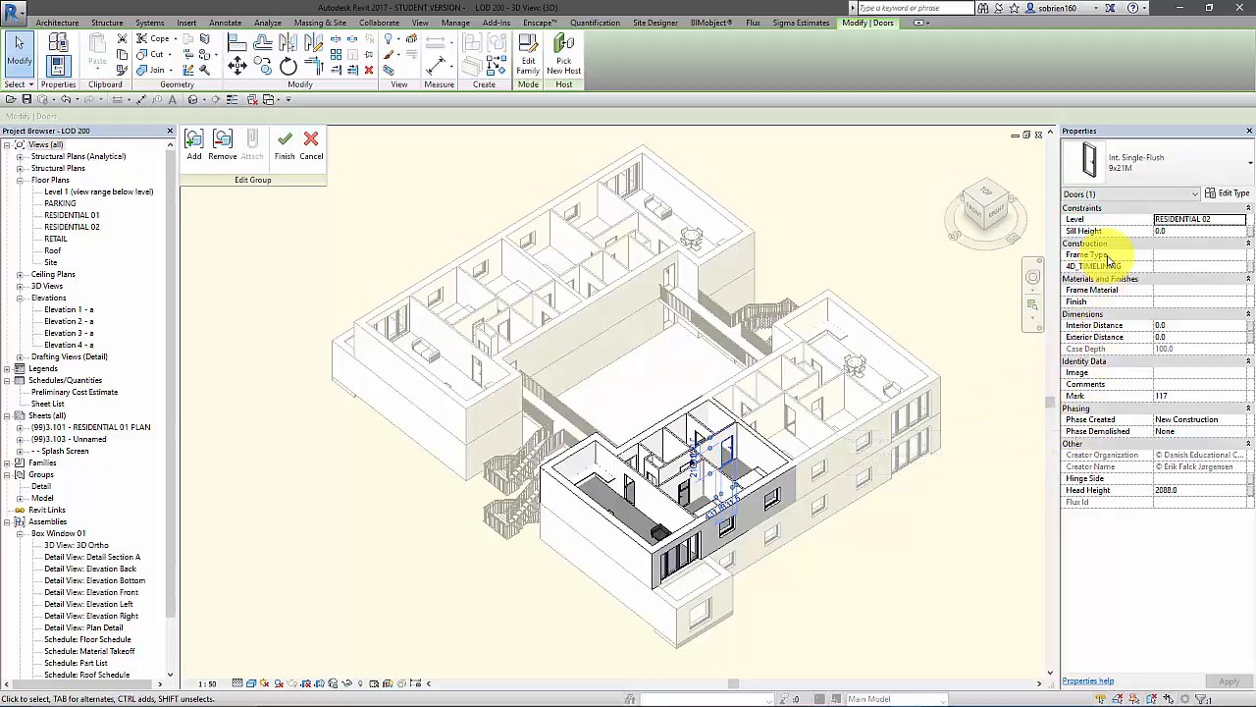
{"action": "left_click", "coordinate": [881, 577]}
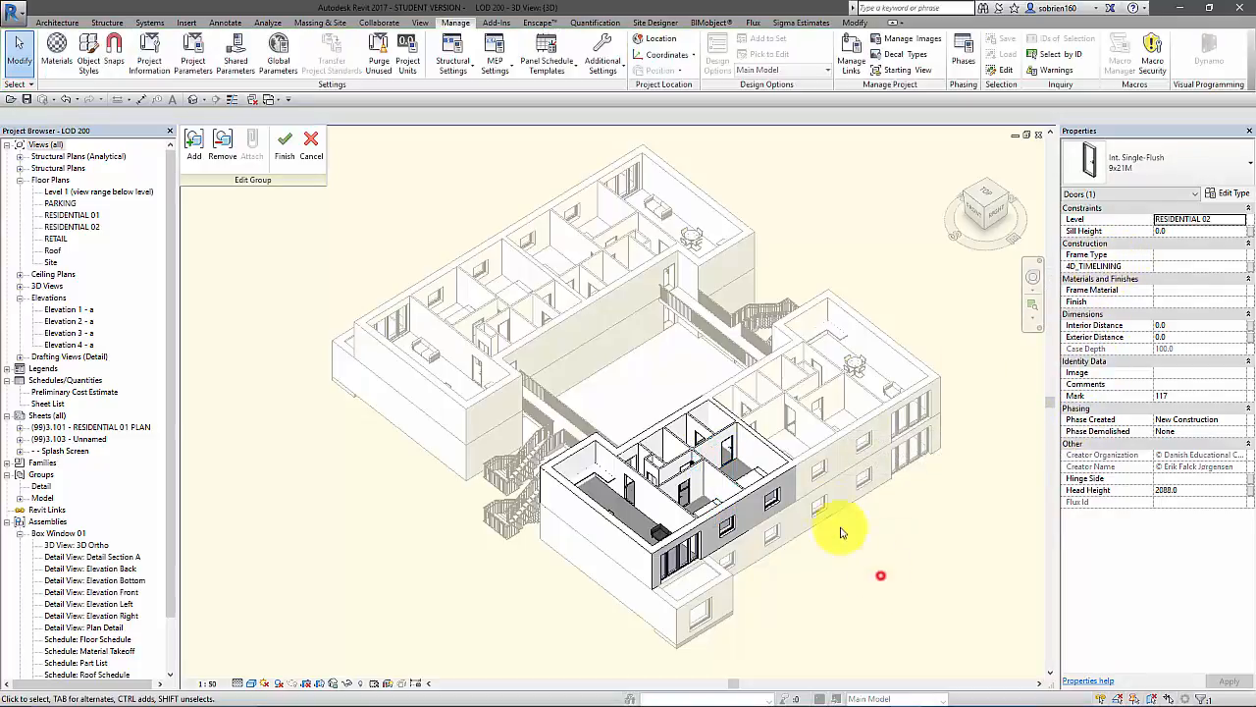
Check a window and the floor in the APT 01 group for the 4D_TIMELINING parameter, and finish editing the group.
{"action": "left_click", "coordinate": [765, 505]}
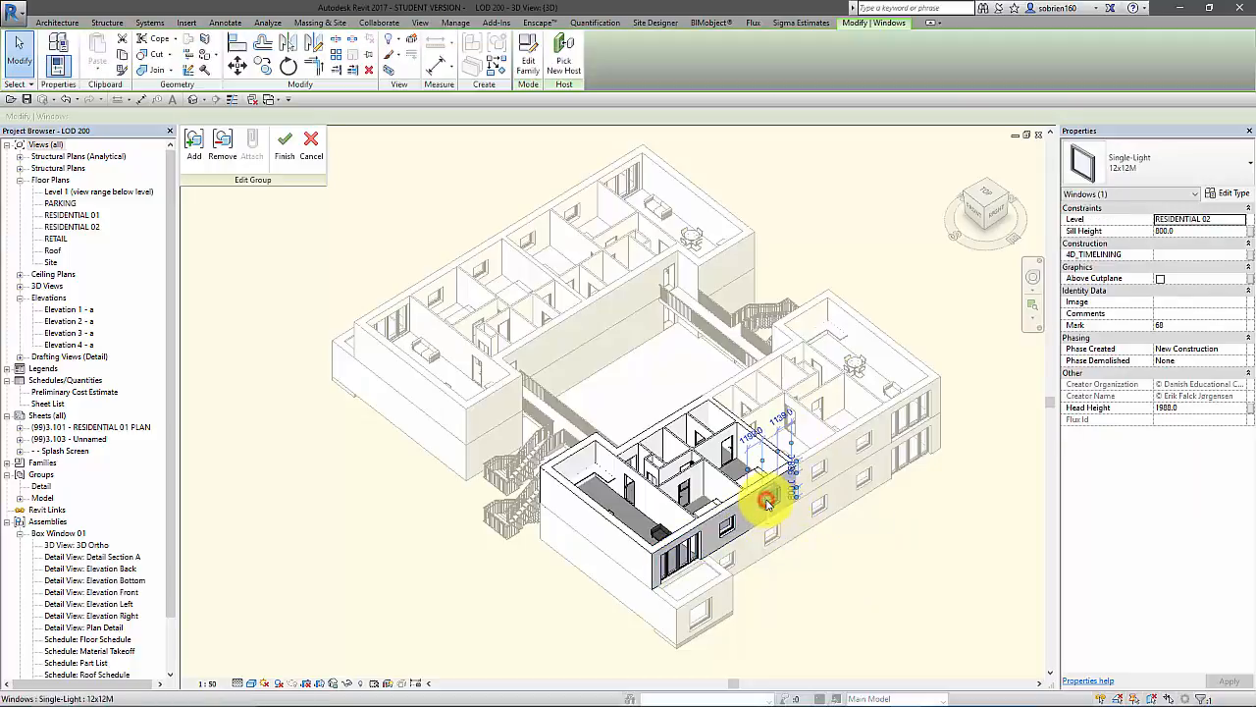
{"action": "left_click", "coordinate": [912, 576]}
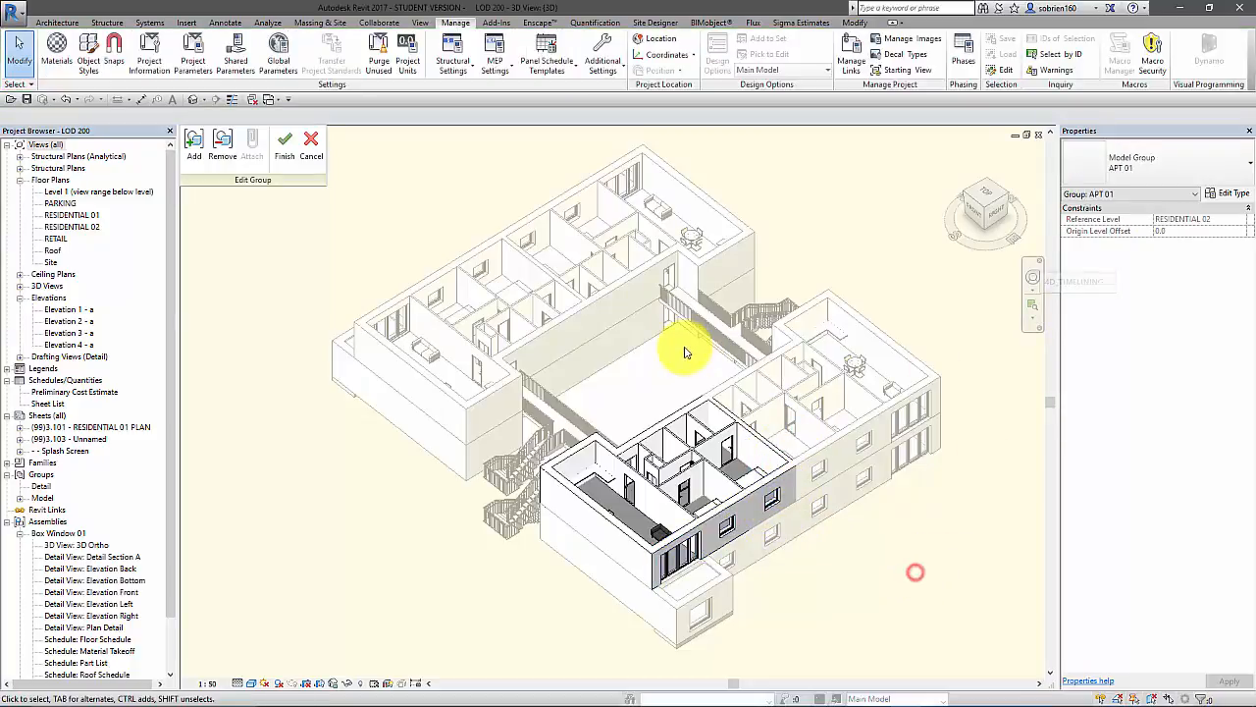
{"action": "left_click", "coordinate": [741, 468]}
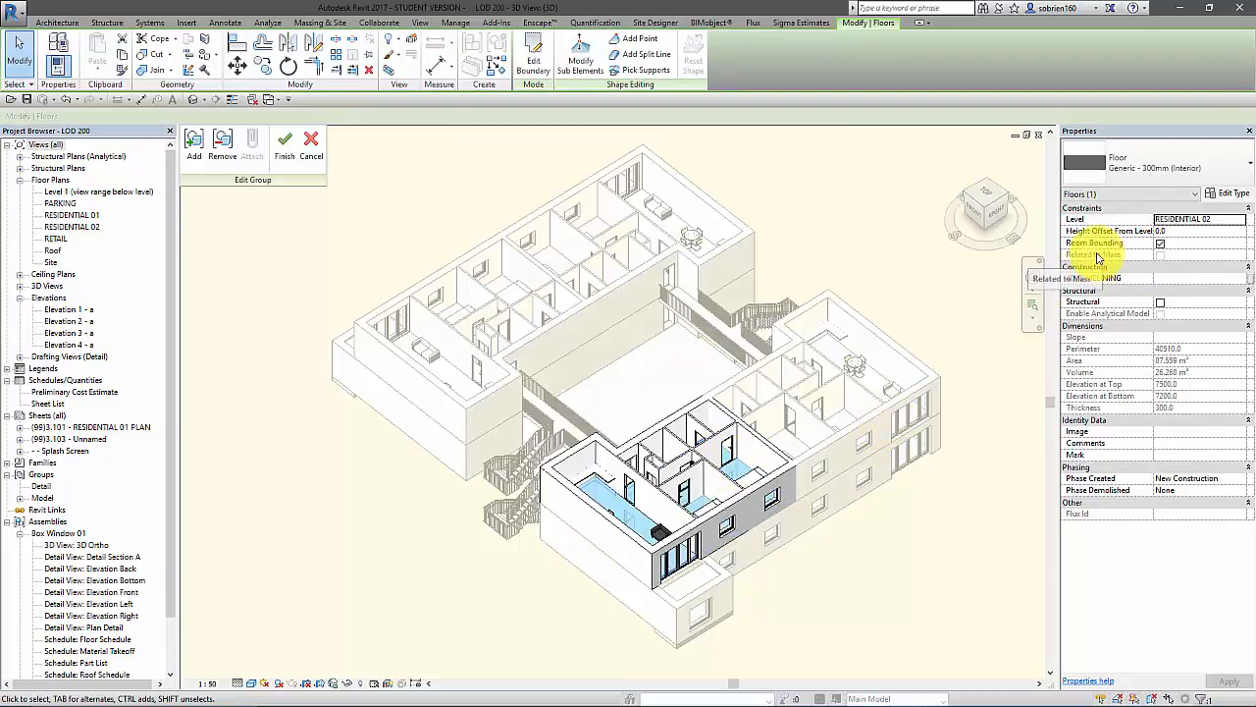
{"action": "left_click", "coordinate": [284, 147]}
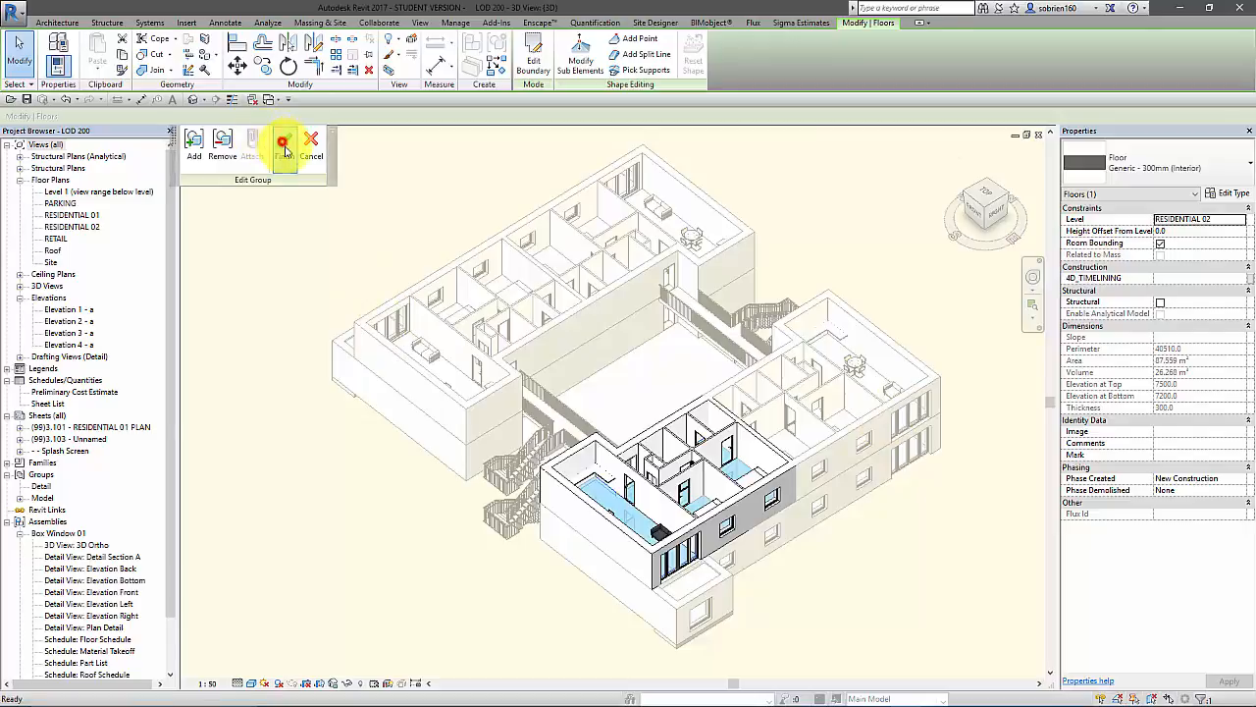
{"action": "left_click", "coordinate": [311, 230]}
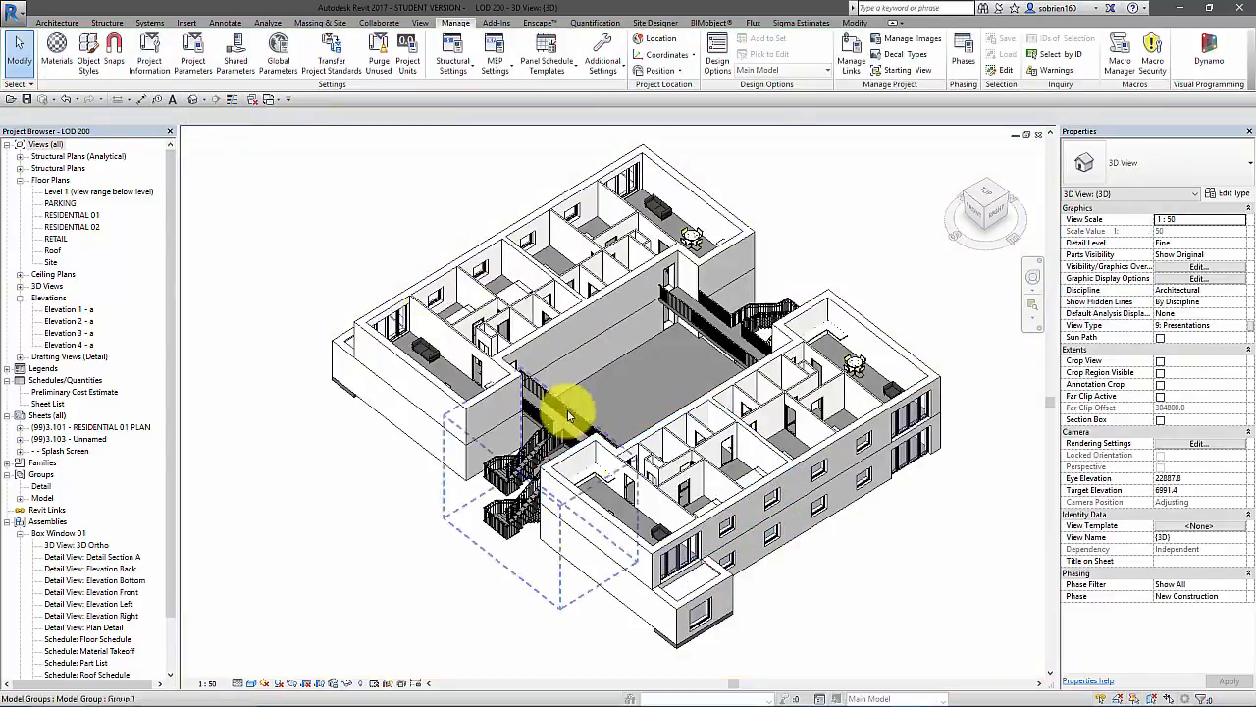